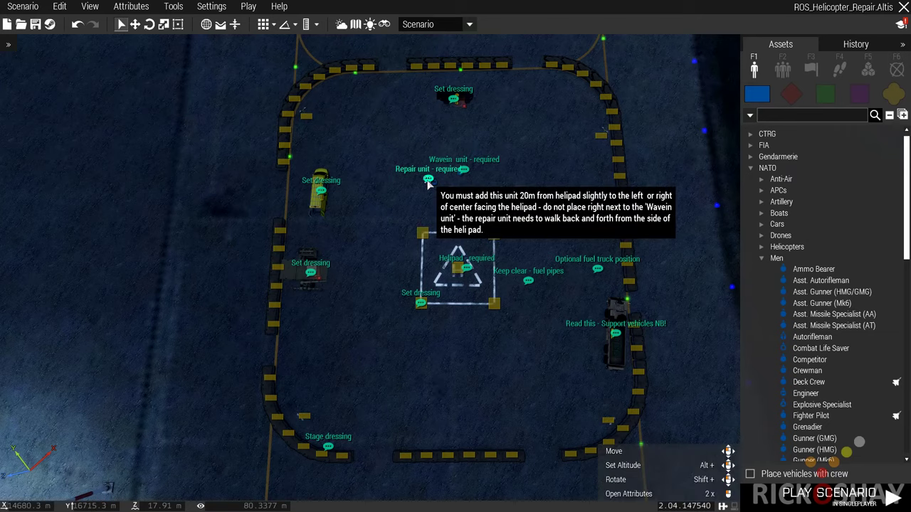
Examine the required repair unit and wave-in unit up close, including the unit type used for the repair role
{"action": "key", "text": "w"}
{"action": "key", "text": "w"}
{"action": "scroll", "coordinate": [434, 274], "scroll_direction": "up", "scroll_amount": 3}
{"action": "key", "text": "s"}
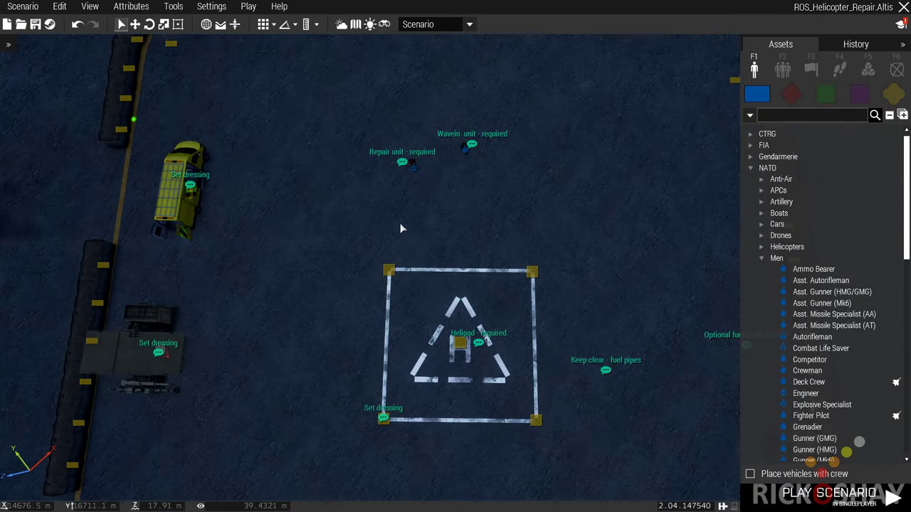
{"action": "scroll", "coordinate": [400, 228], "scroll_direction": "up", "scroll_amount": 2}
{"action": "key", "text": "s"}
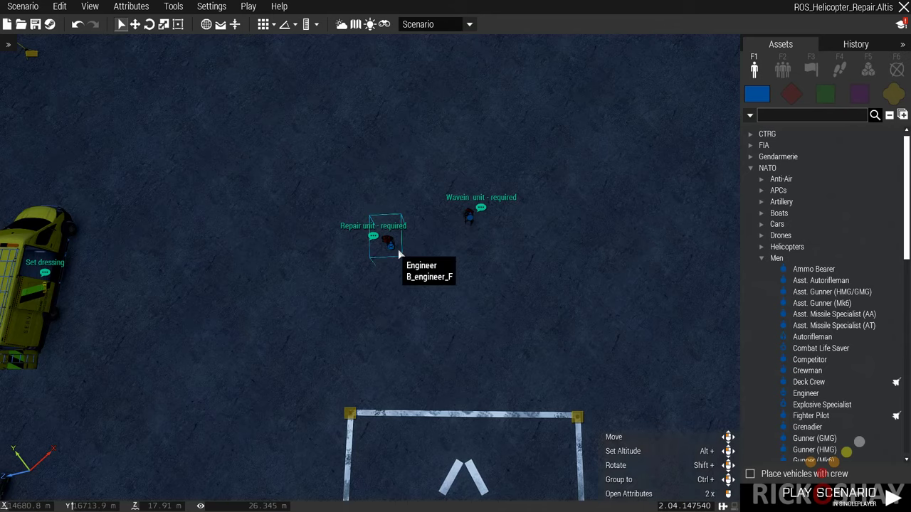
{"action": "scroll", "coordinate": [399, 250], "scroll_direction": "up", "scroll_amount": 3}
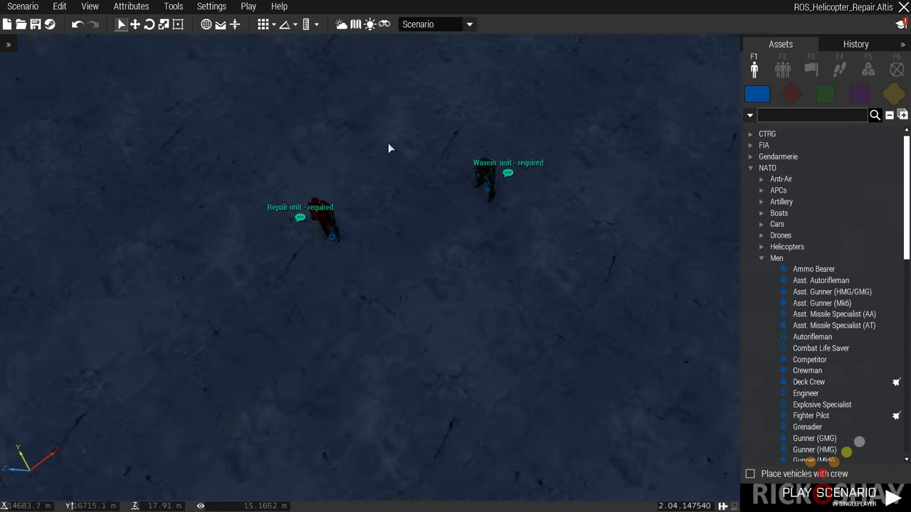
{"action": "scroll", "coordinate": [388, 143], "scroll_direction": "up", "scroll_amount": 2}
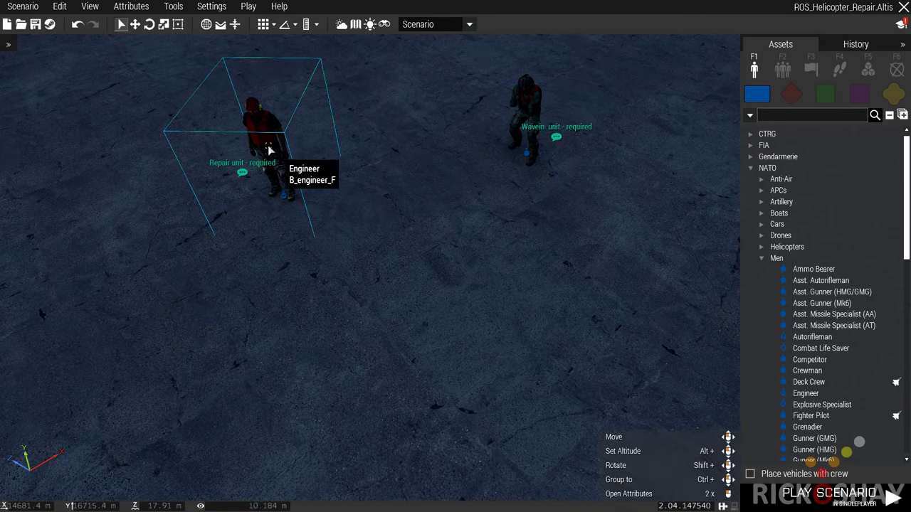
{"action": "scroll", "coordinate": [502, 69], "scroll_direction": "down", "scroll_amount": 5}
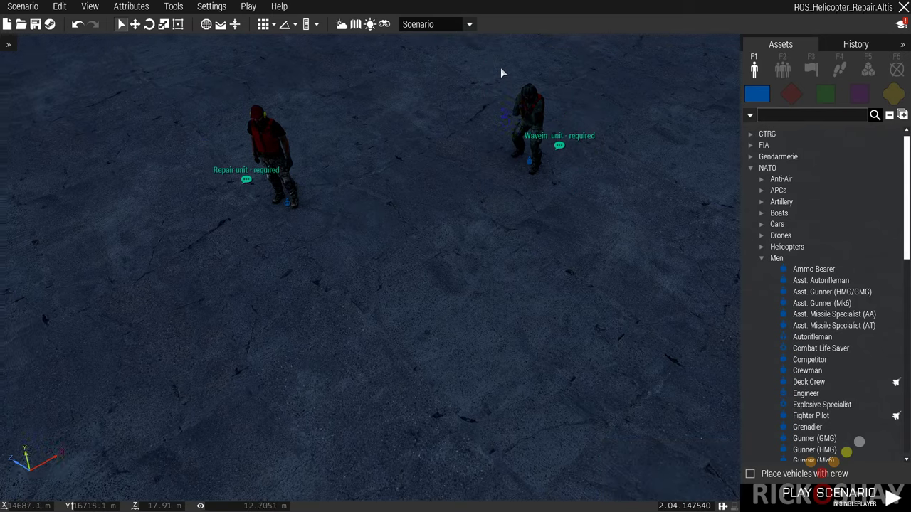
Examine how the repair and wave-in units are placed facing the helipad within the barrier-enclosed service area
{"action": "key", "text": "q"}
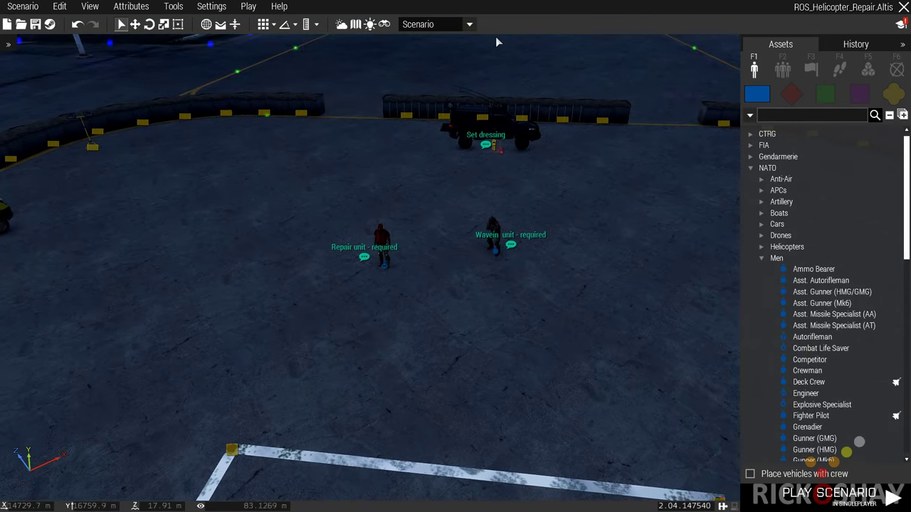
{"action": "key", "text": "s"}
{"action": "right_click_drag", "start_coordinate": [504, 10], "coordinate": [523, 11]}
{"action": "key", "text": "a"}
{"action": "scroll", "coordinate": [514, 22], "scroll_direction": "up", "scroll_amount": 5}
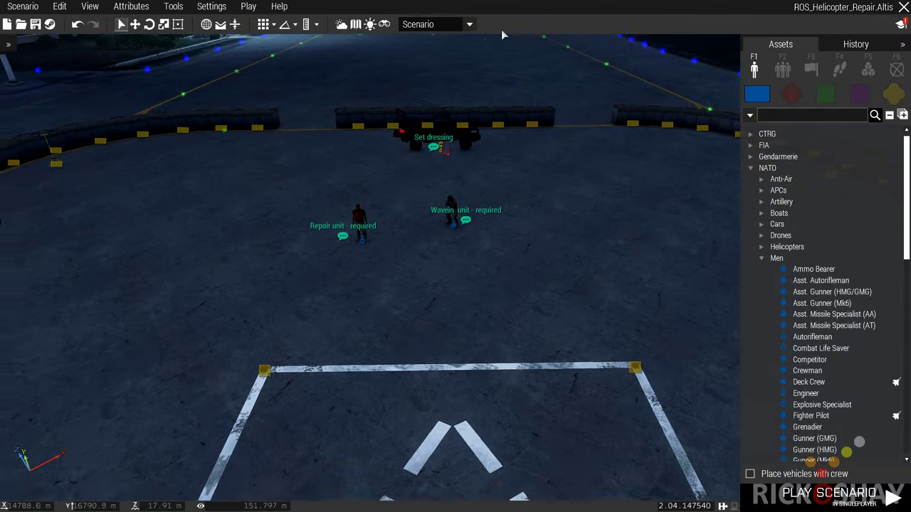
{"action": "key", "text": "s"}
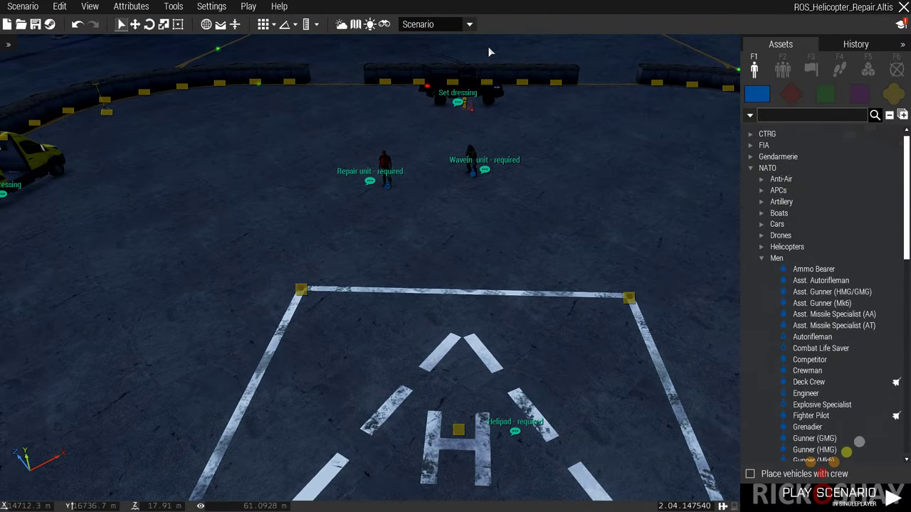
{"action": "right_click_drag", "start_coordinate": [490, 47], "coordinate": [536, 159]}
{"action": "key", "text": "q"}
{"action": "key", "text": "s"}
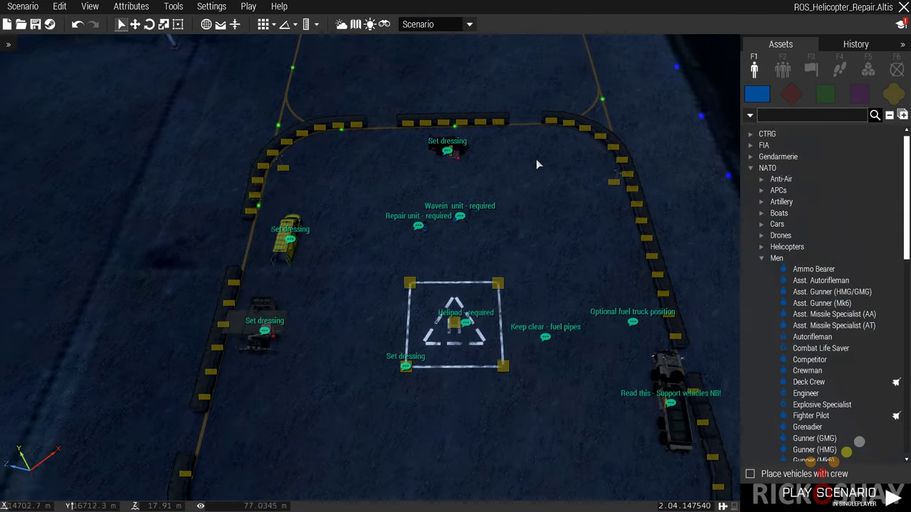
Inspect the square helipad at the centre of the service area and the engineer standing ahead of it
{"action": "key", "text": "w"}
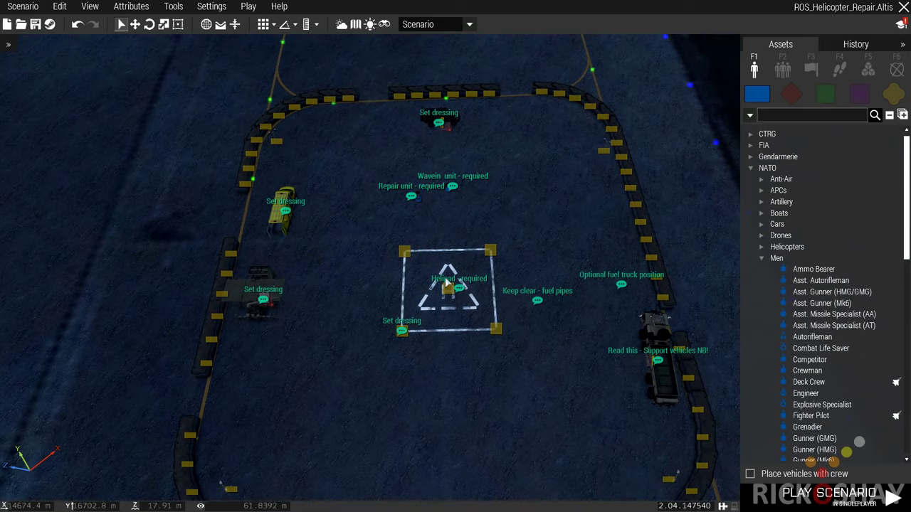
{"action": "key", "text": "w"}
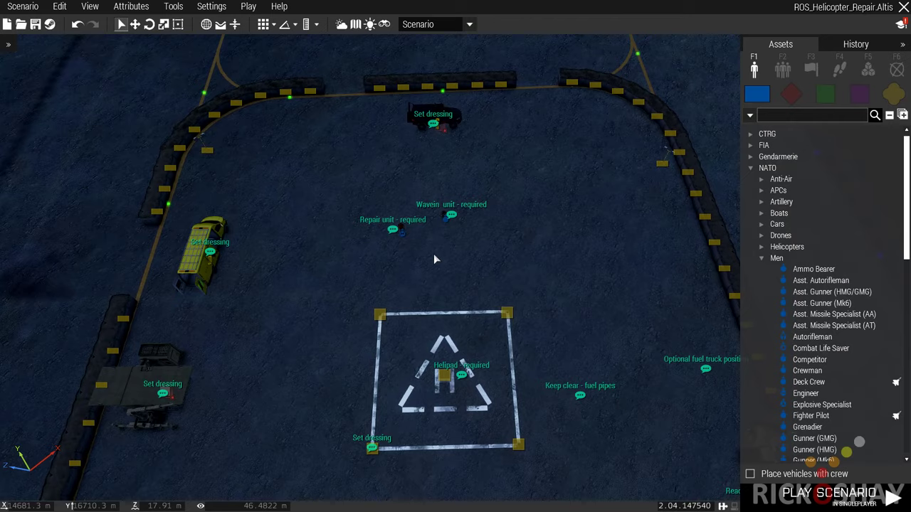
{"action": "key", "text": "w"}
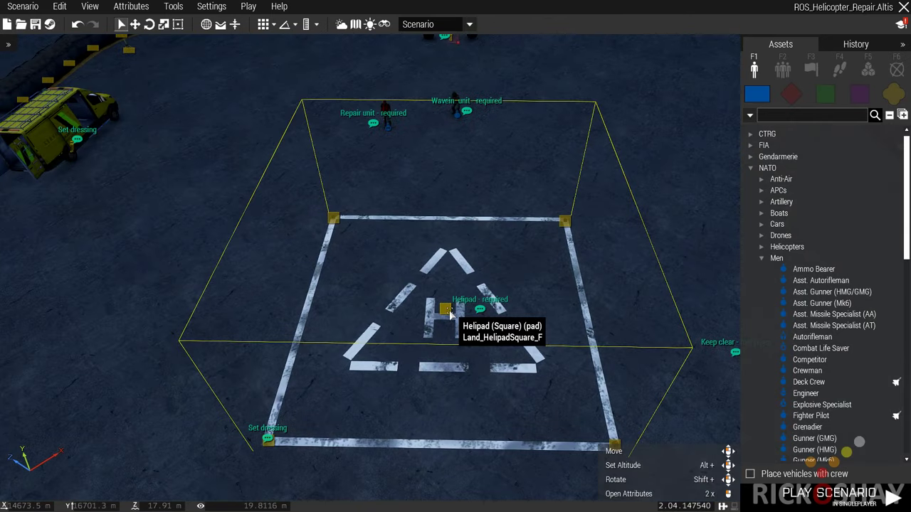
{"action": "key", "text": "w"}
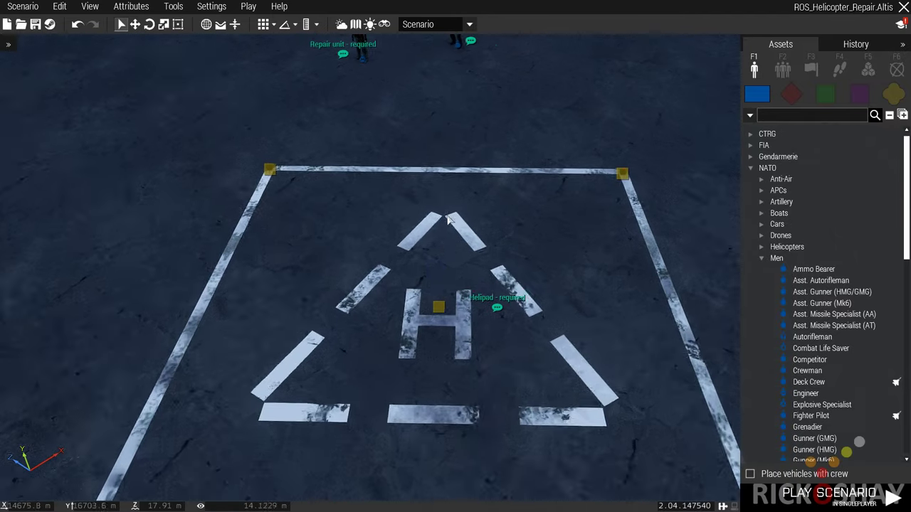
{"action": "key", "text": "s"}
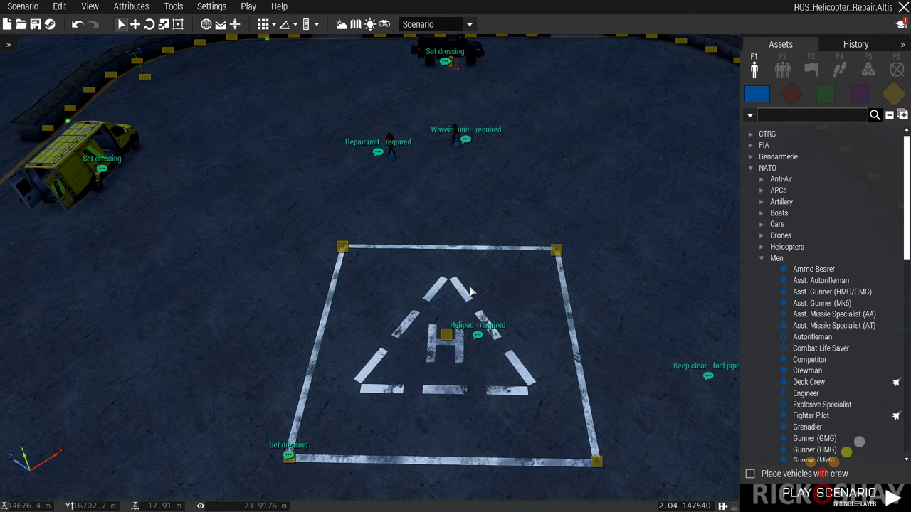
{"action": "key", "text": "w"}
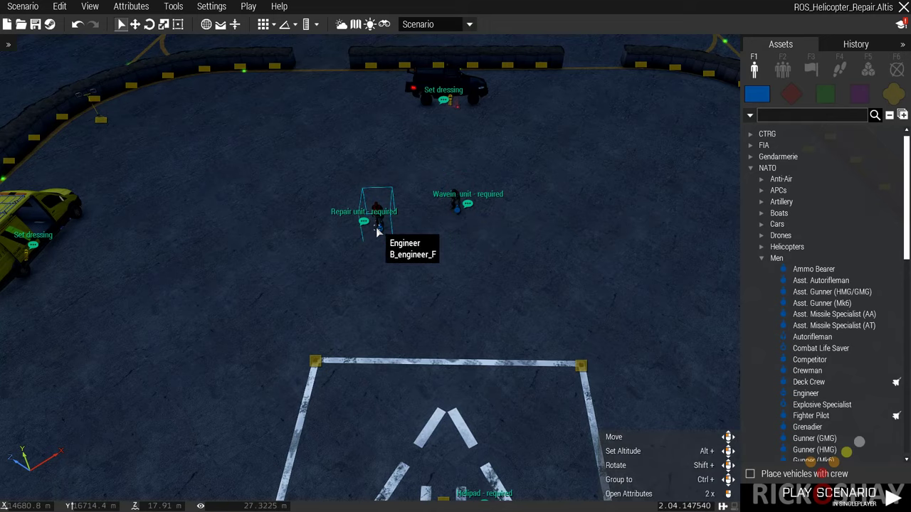
{"action": "key", "text": "d"}
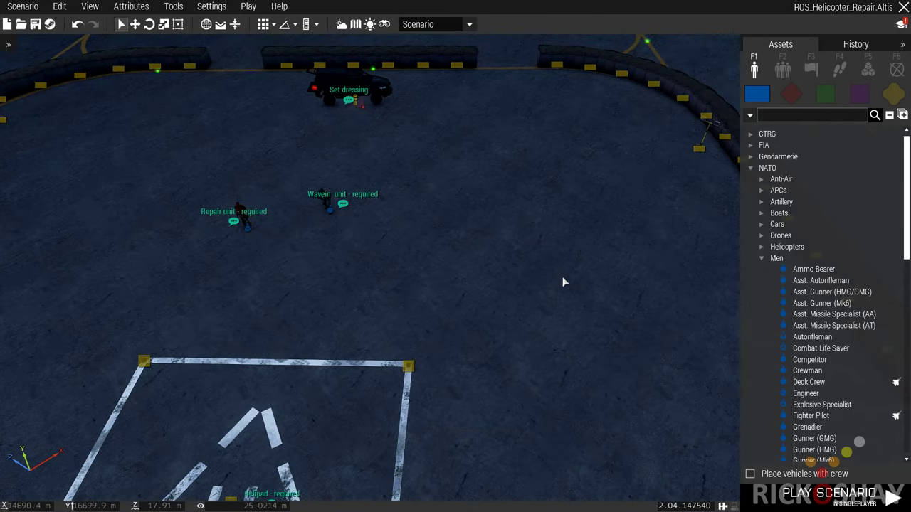
{"action": "key", "text": "s"}
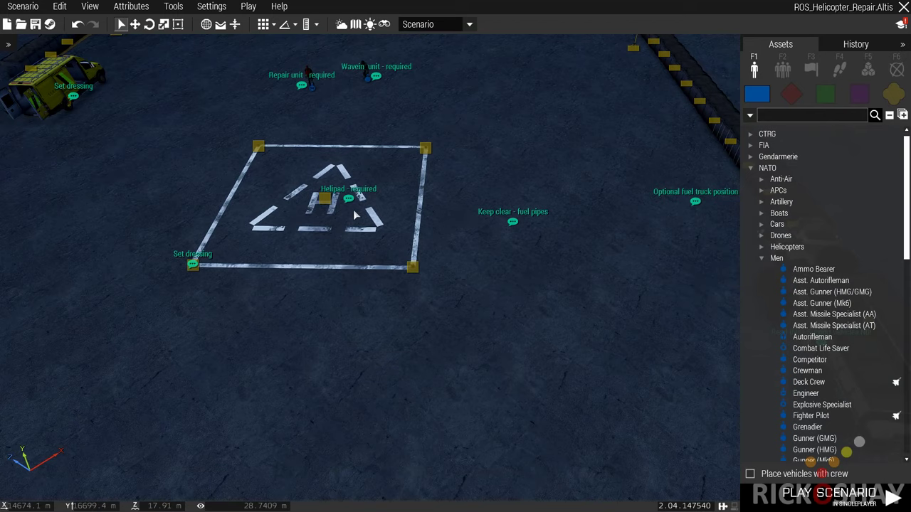
Check the spacing and alignment between the helipad and the repair and wave-in units
{"action": "key", "text": "w"}
{"action": "key", "text": "a"}
{"action": "key", "text": "w"}
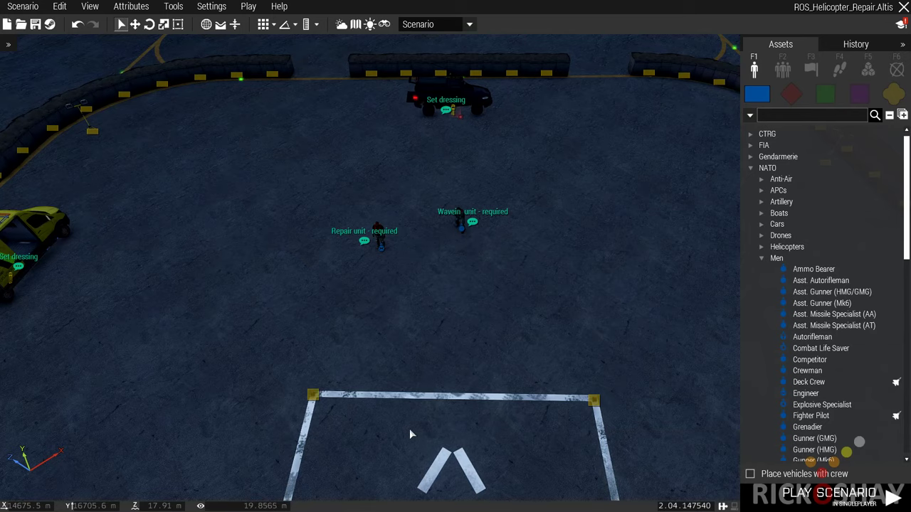
{"action": "key", "text": "s"}
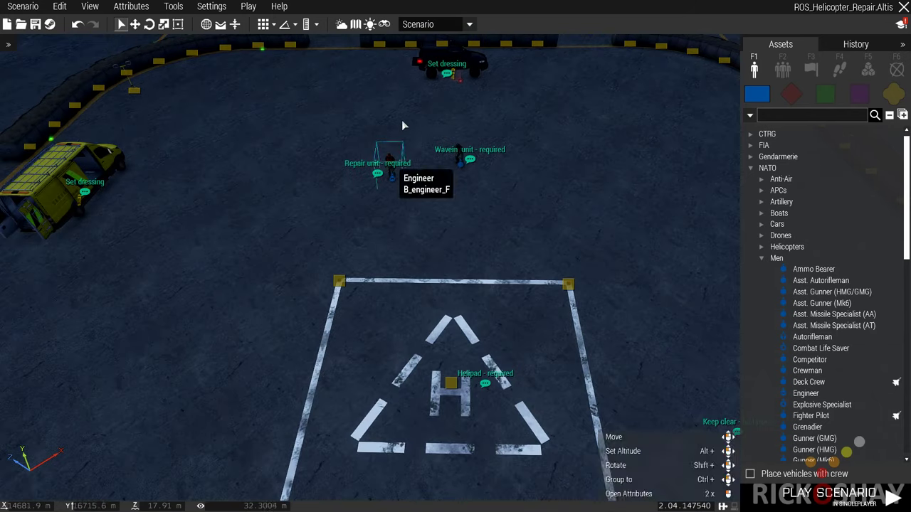
{"action": "key", "text": "s"}
{"action": "right_click", "coordinate": [474, 199]}
{"action": "key", "text": "w"}
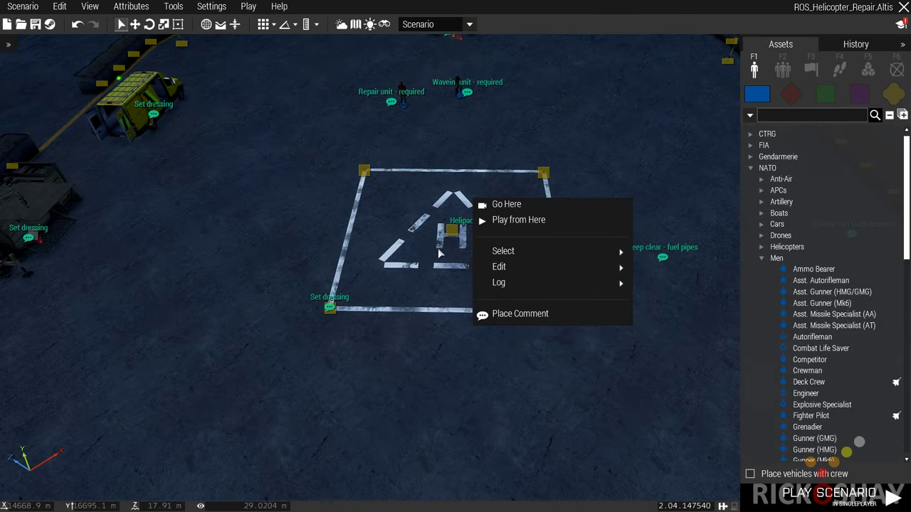
{"action": "left_click", "coordinate": [440, 253]}
{"action": "scroll", "coordinate": [347, 349], "scroll_direction": "up", "scroll_amount": 2}
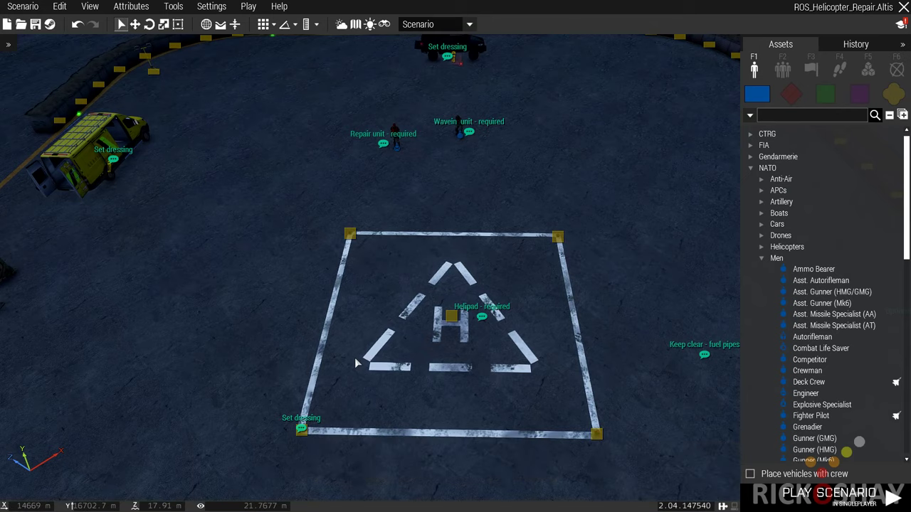
{"action": "scroll", "coordinate": [393, 341], "scroll_direction": "down", "scroll_amount": 3}
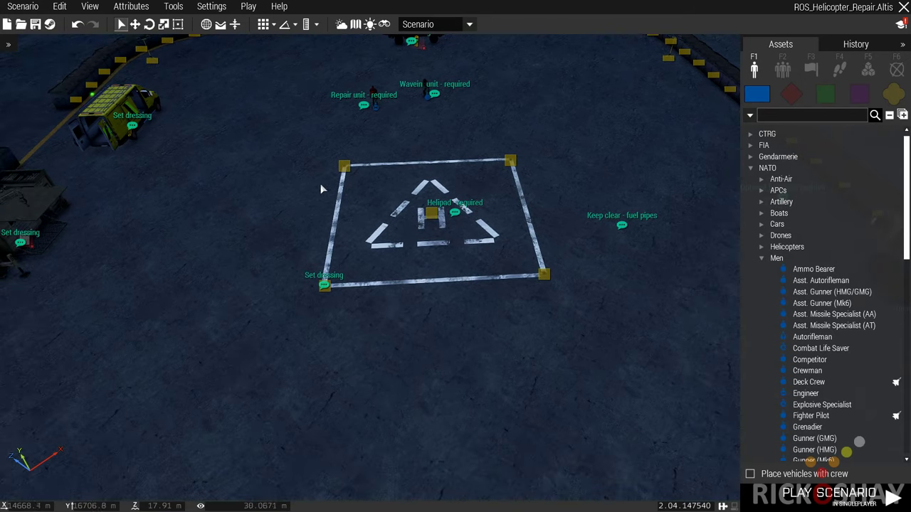
{"action": "key", "text": "w"}
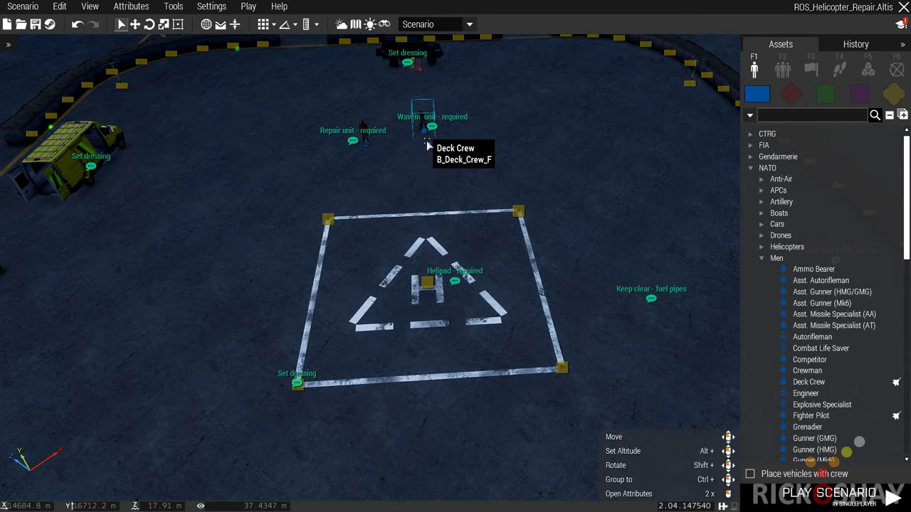
Examine the clear ground around the helipad from several angles, including the set-dressing vehicles near the barriers
{"action": "key", "text": "d"}
{"action": "right_click_drag", "start_coordinate": [345, 185], "coordinate": [235, 154]}
{"action": "key", "text": "w"}
{"action": "key", "text": "s"}
{"action": "key", "text": "d"}
{"action": "key", "text": "s"}
{"action": "key", "text": "w"}
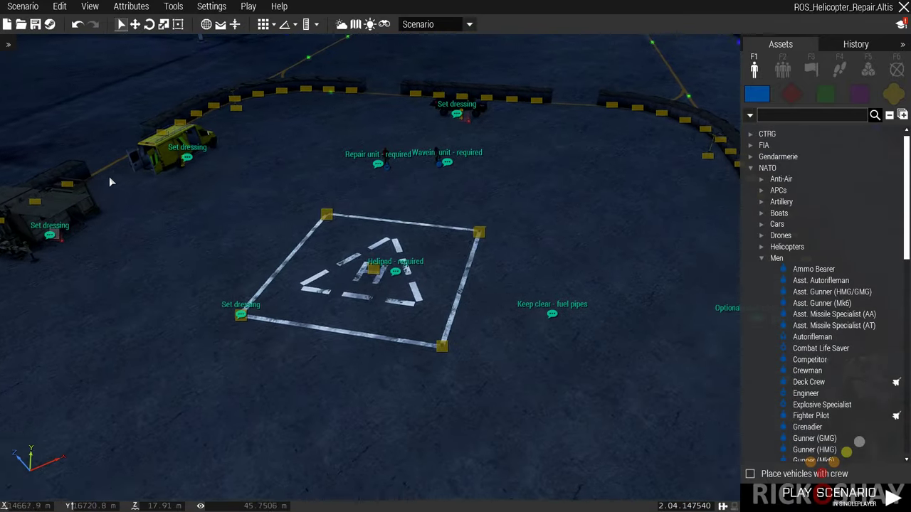
{"action": "key", "text": "d"}
{"action": "right_click_drag", "start_coordinate": [109, 176], "coordinate": [64, 183]}
{"action": "key", "text": "s"}
{"action": "key", "text": "d"}
{"action": "key", "text": "w"}
{"action": "key", "text": "w"}
{"action": "key", "text": "s"}
{"action": "right_click_drag", "start_coordinate": [556, 160], "coordinate": [753, 167]}
{"action": "key", "text": "w"}
{"action": "key", "text": "s"}
{"action": "key", "text": "z"}
{"action": "key", "text": "q"}
{"action": "key", "text": "s"}
{"action": "key", "text": "q"}
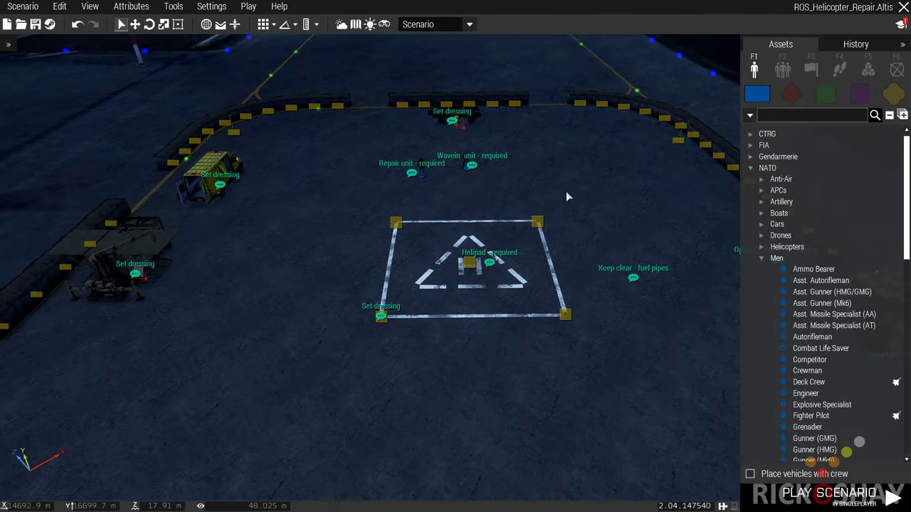
Review the overall layout of the barrier enclosure, helipad, support vehicles and comment markers from above
{"action": "key", "text": "s"}
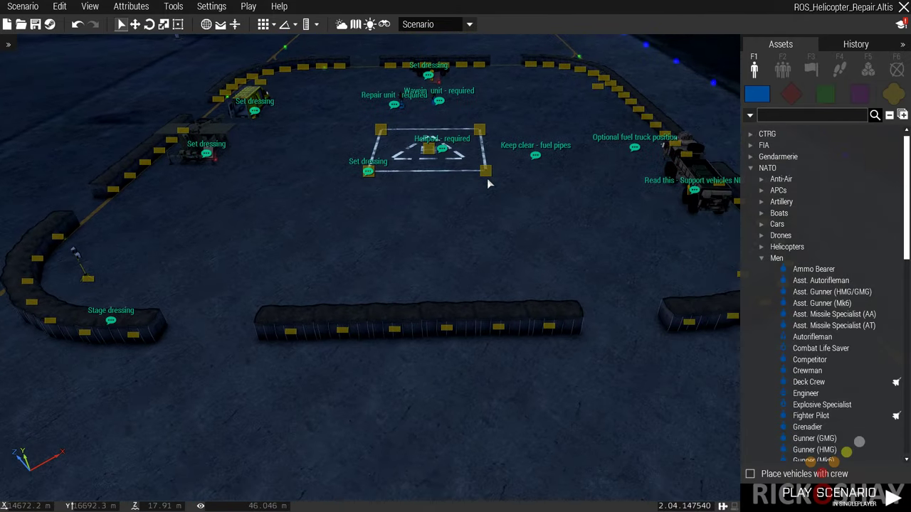
{"action": "key", "text": "w"}
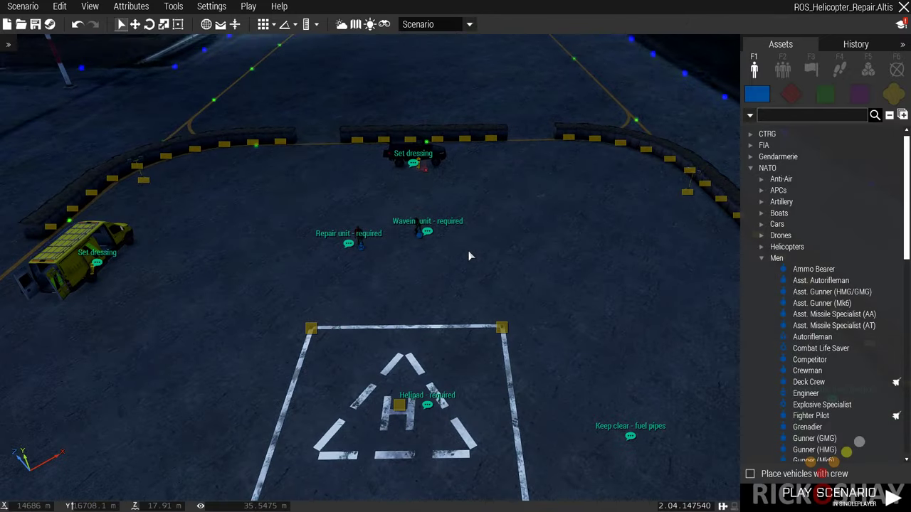
{"action": "key", "text": "s"}
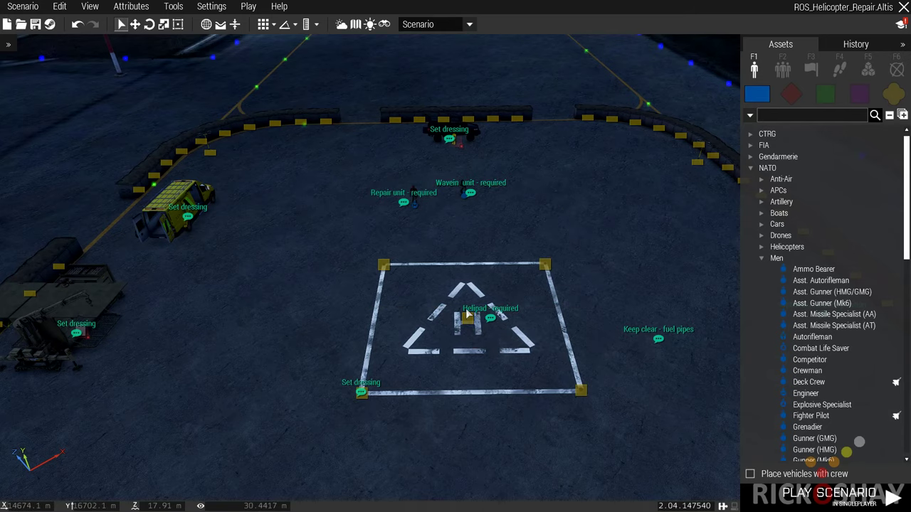
{"action": "key", "text": "d"}
{"action": "key", "text": "s"}
{"action": "key", "text": "q"}
{"action": "right_click_drag", "start_coordinate": [467, 316], "coordinate": [466, 358]}
{"action": "key", "text": "q"}
{"action": "key", "text": "s"}
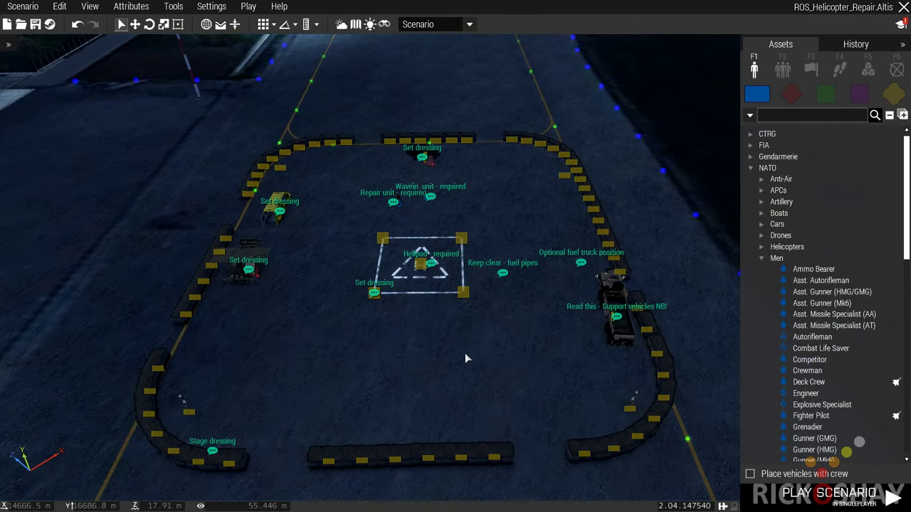
{"action": "key", "text": "w"}
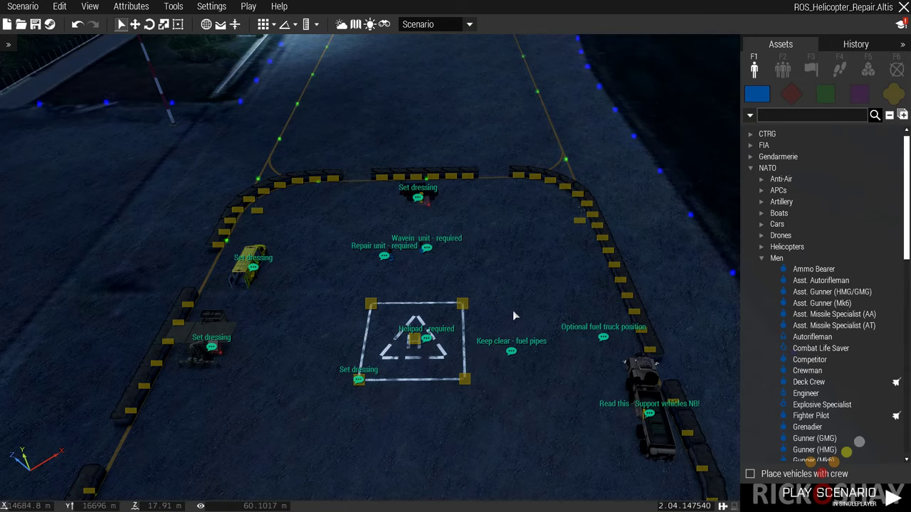
Examine the set-dressing vehicle behind the units, the fuel-pipe keep-clear area and the optional fuel truck position
{"action": "key", "text": "a"}
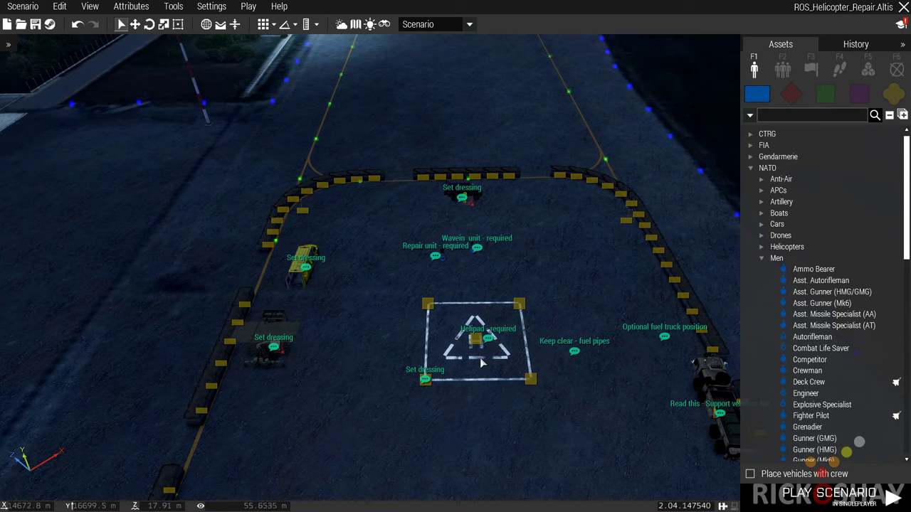
{"action": "key", "text": "s"}
{"action": "key", "text": "d"}
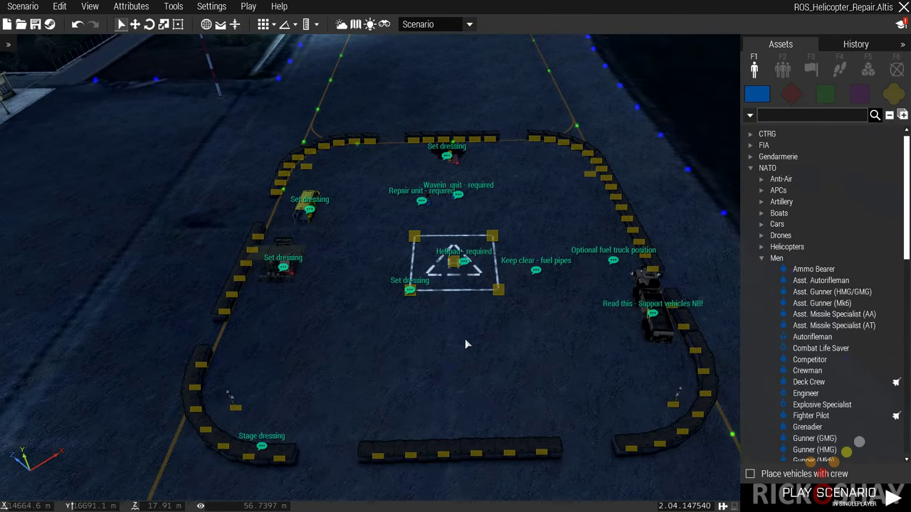
{"action": "key", "text": "w"}
{"action": "key", "text": "w"}
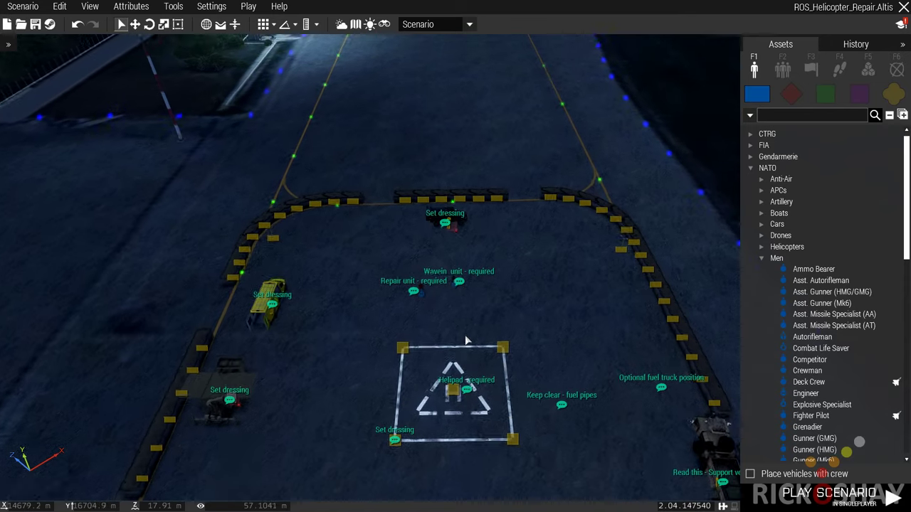
{"action": "key", "text": "w"}
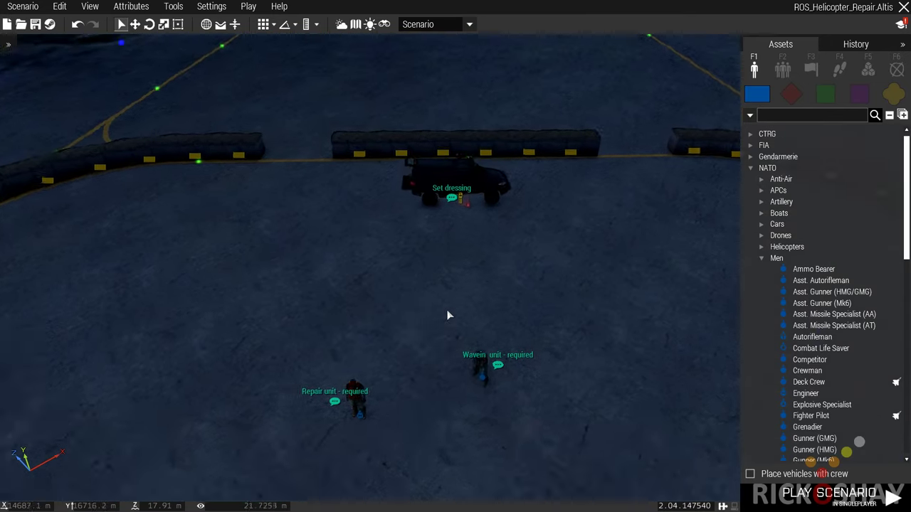
{"action": "key", "text": "z"}
{"action": "right_click_drag", "start_coordinate": [456, 313], "coordinate": [638, 309]}
{"action": "key", "text": "s"}
{"action": "right_click_drag", "start_coordinate": [583, 293], "coordinate": [532, 320]}
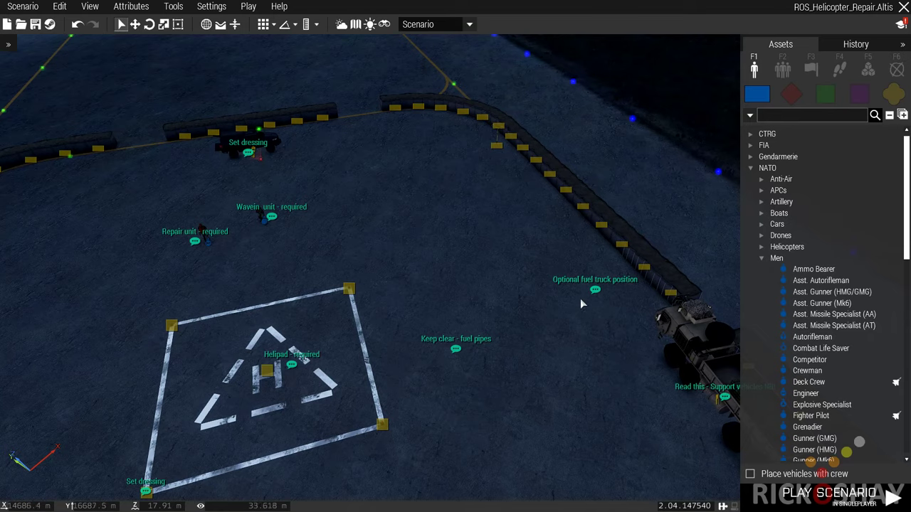
Examine how the helipad sits relative to the repair unit, wave-in unit and surrounding set-dressing vehicles
{"action": "key", "text": "s"}
{"action": "right_click_drag", "start_coordinate": [594, 313], "coordinate": [500, 301]}
{"action": "key", "text": "s"}
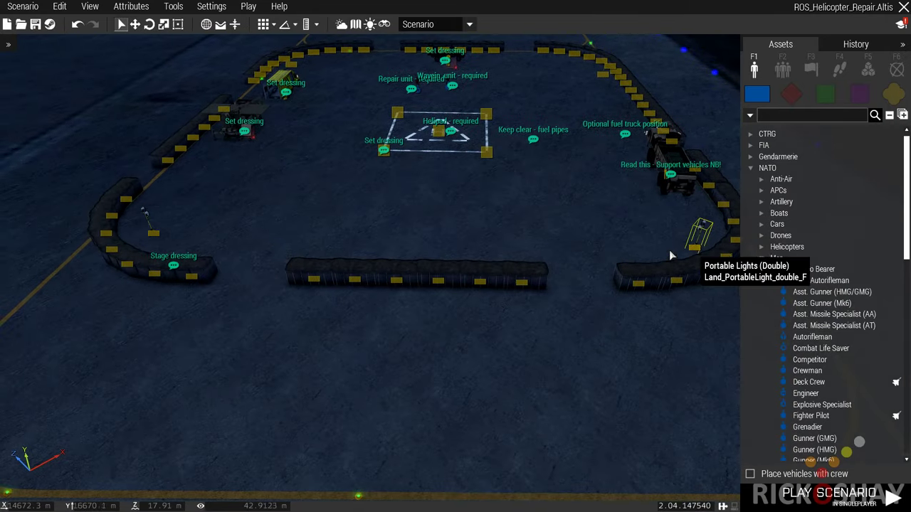
{"action": "scroll", "coordinate": [561, 253], "scroll_direction": "up", "scroll_amount": 6}
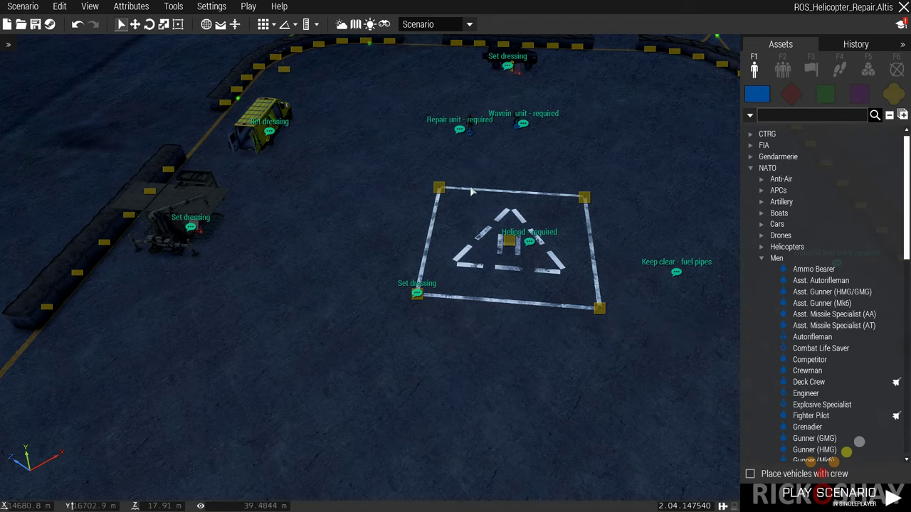
{"action": "right_click_drag", "start_coordinate": [604, 302], "coordinate": [616, 301]}
{"action": "key", "text": "w"}
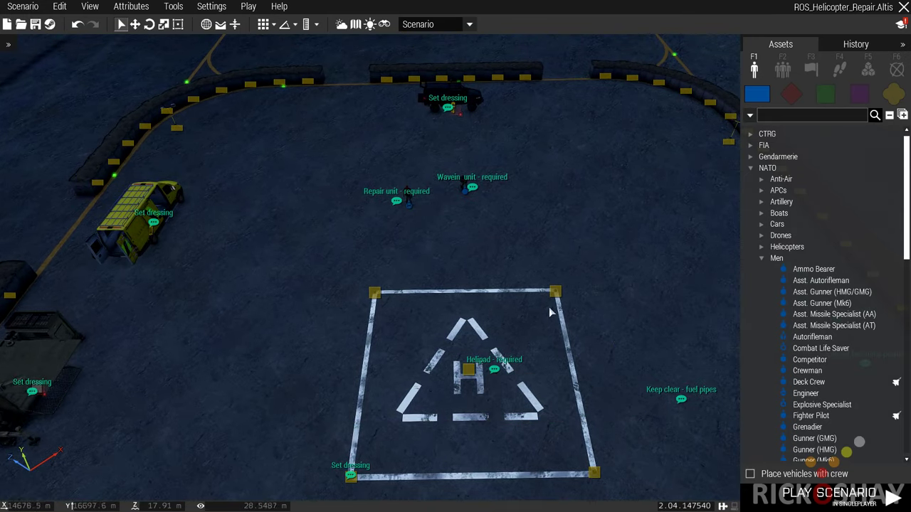
{"action": "mouse_move", "coordinate": [451, 423]}
{"action": "right_mouse_down"}
{"action": "mouse_move", "coordinate": [788, 249]}
{"action": "mouse_move", "coordinate": [537, 370]}
{"action": "mouse_move", "coordinate": [471, 420]}
{"action": "mouse_move", "coordinate": [447, 419]}
{"action": "mouse_move", "coordinate": [451, 410]}
{"action": "right_mouse_up"}
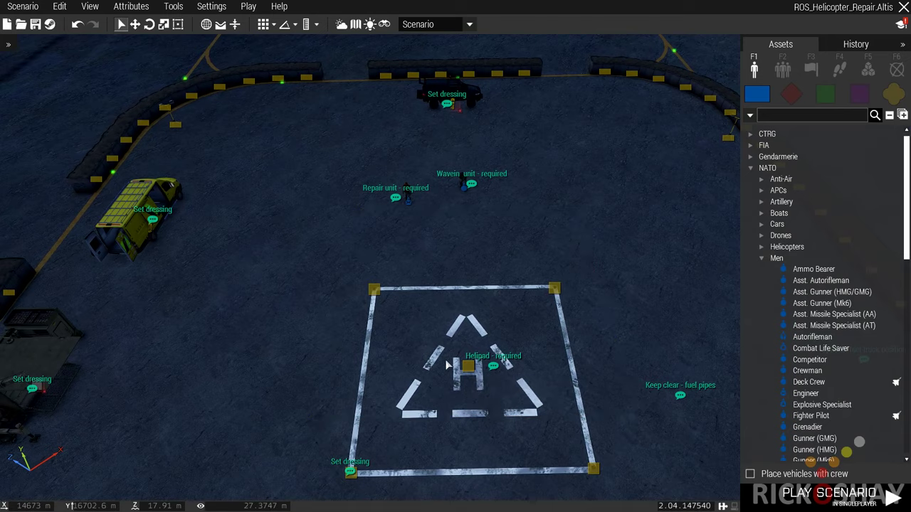
{"action": "key", "text": "s"}
{"action": "key", "text": "w"}
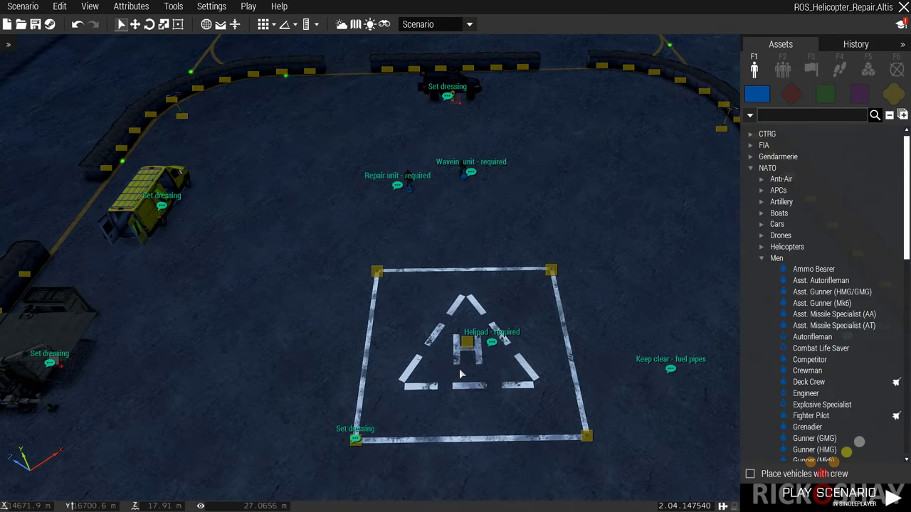
{"action": "key", "text": "d"}
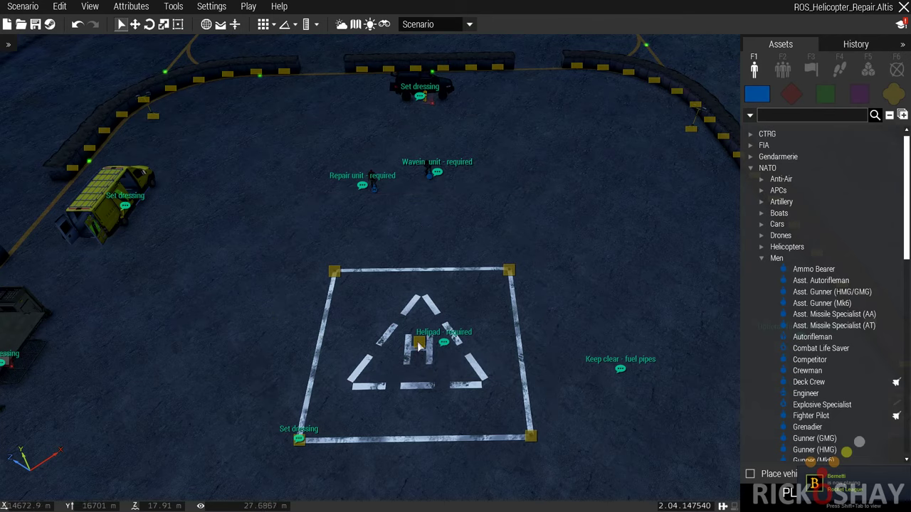
Examine the whole barrier enclosure from high above, including the required units, helipad, fuel area and support vehicles
{"action": "key", "text": "s"}
{"action": "key", "text": "s"}
{"action": "right_click_drag", "start_coordinate": [397, 286], "coordinate": [383, 330]}
{"action": "key", "text": "s"}
{"action": "key", "text": "q"}
{"action": "key", "text": "w"}
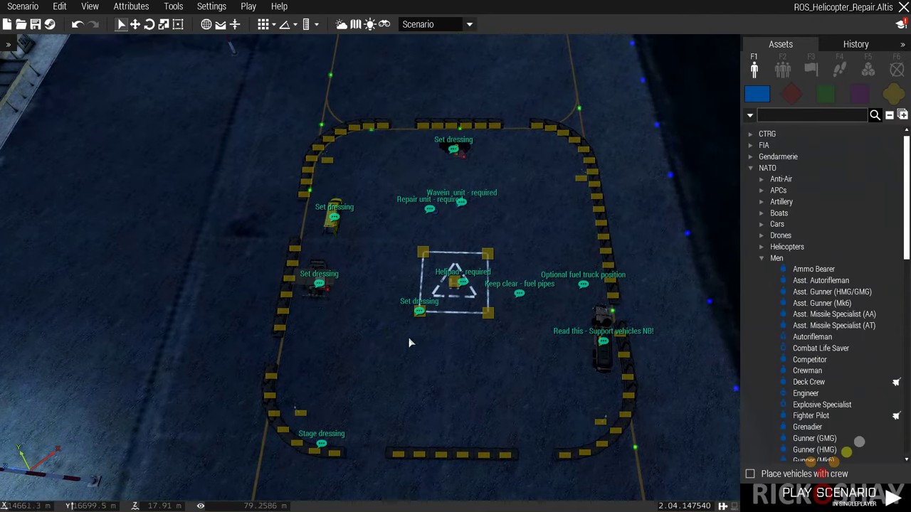
{"action": "key", "text": "d"}
{"action": "key", "text": "a"}
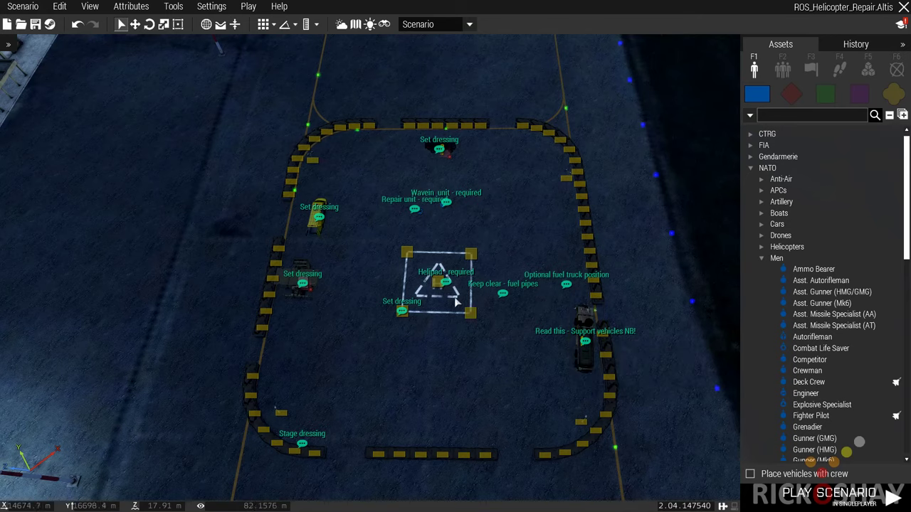
{"action": "key", "text": "w"}
{"action": "right_click_drag", "start_coordinate": [470, 354], "coordinate": [477, 407]}
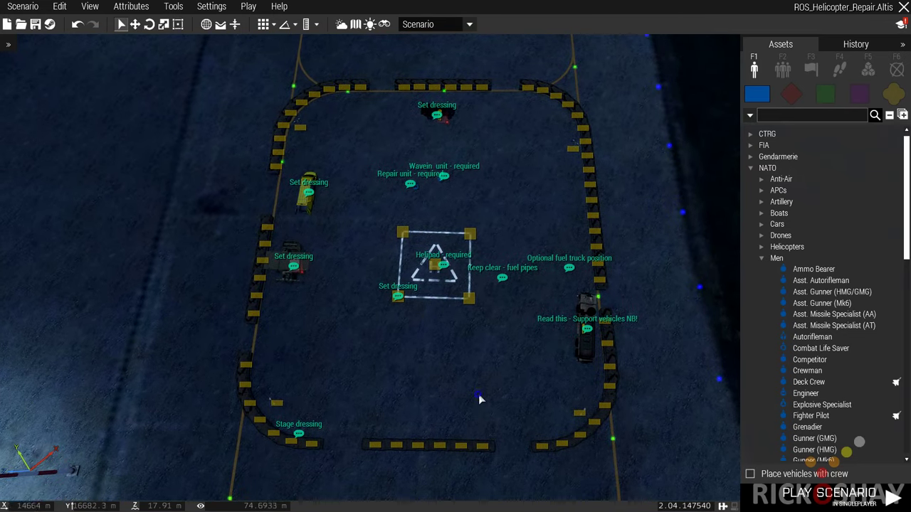
{"action": "key", "text": "w"}
{"action": "key", "text": "d"}
{"action": "key", "text": "s"}
{"action": "key", "text": "a"}
{"action": "key", "text": "a"}
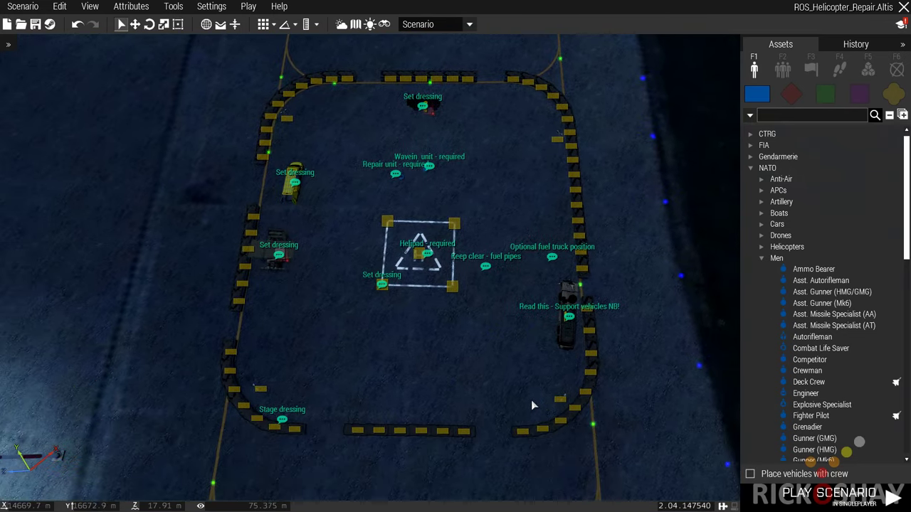
{"action": "right_click_drag", "start_coordinate": [552, 395], "coordinate": [467, 393]}
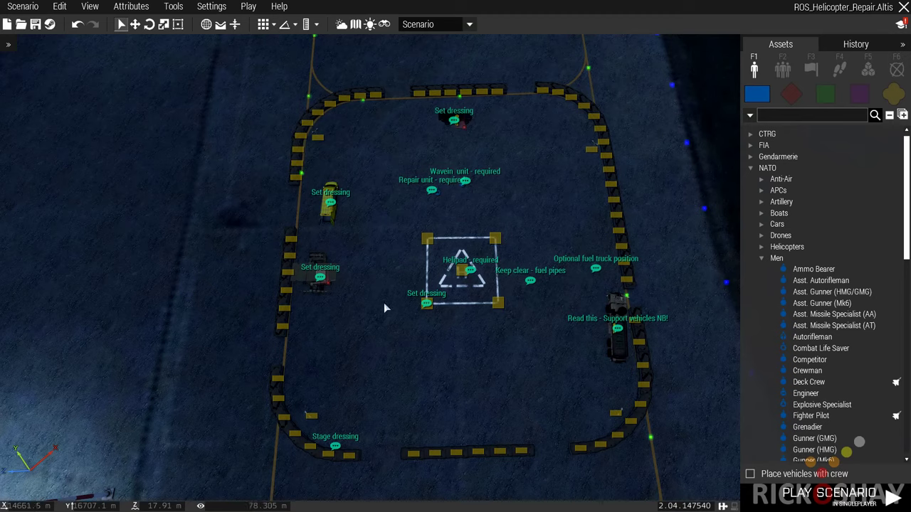
{"action": "middle_click_drag", "start_coordinate": [391, 333], "coordinate": [389, 372]}
{"action": "right_click_drag", "start_coordinate": [392, 363], "coordinate": [386, 406]}
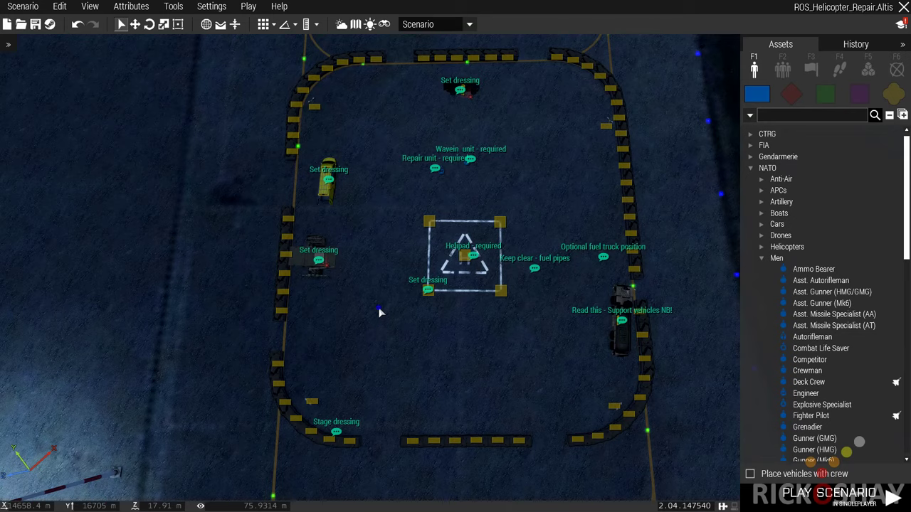
{"action": "key", "text": "w"}
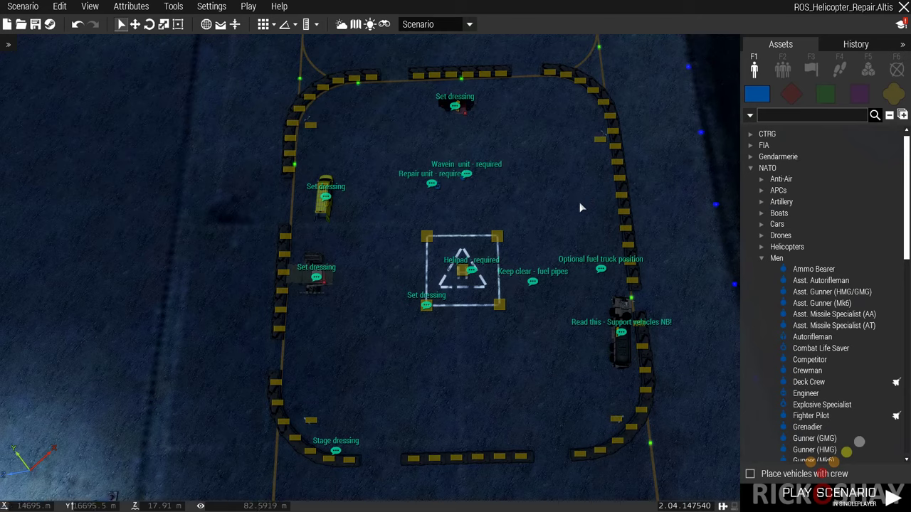
{"action": "mouse_move", "coordinate": [418, 306]}
{"action": "right_click_drag", "start_coordinate": [456, 320], "coordinate": [482, 323]}
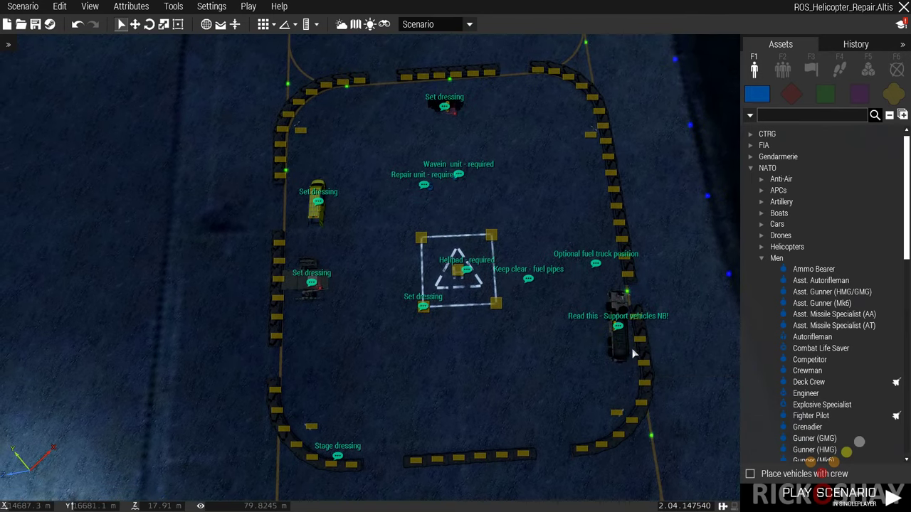
Examine the enclosure's openings, the clear ground around the helipad and the taxiway markings outside the barriers
{"action": "key", "text": "s"}
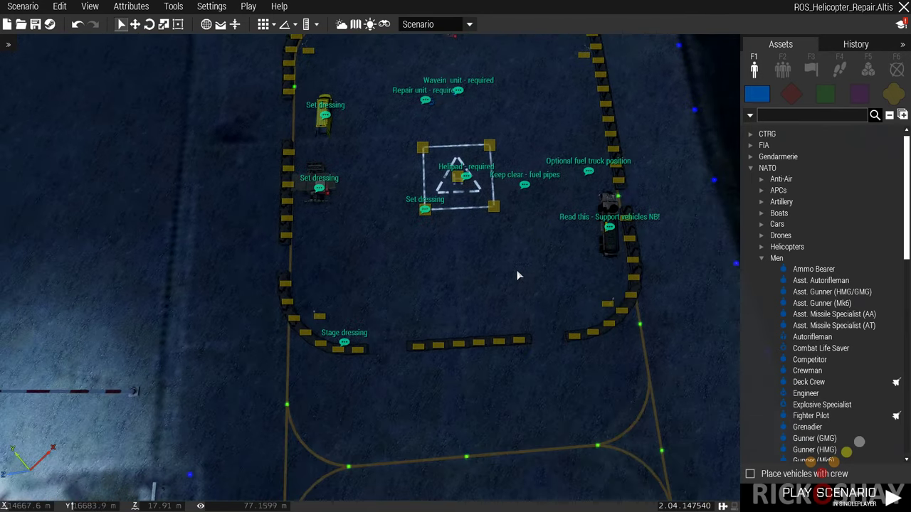
{"action": "key", "text": "d"}
{"action": "right_click_drag", "start_coordinate": [446, 273], "coordinate": [537, 202]}
{"action": "right_click_drag", "start_coordinate": [513, 236], "coordinate": [455, 138]}
{"action": "key", "text": "w"}
{"action": "key", "text": "z"}
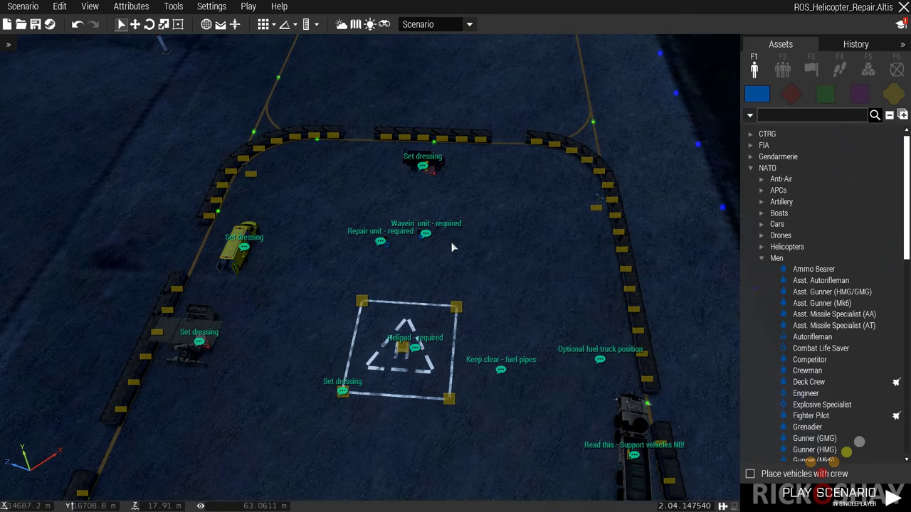
{"action": "key", "text": "a"}
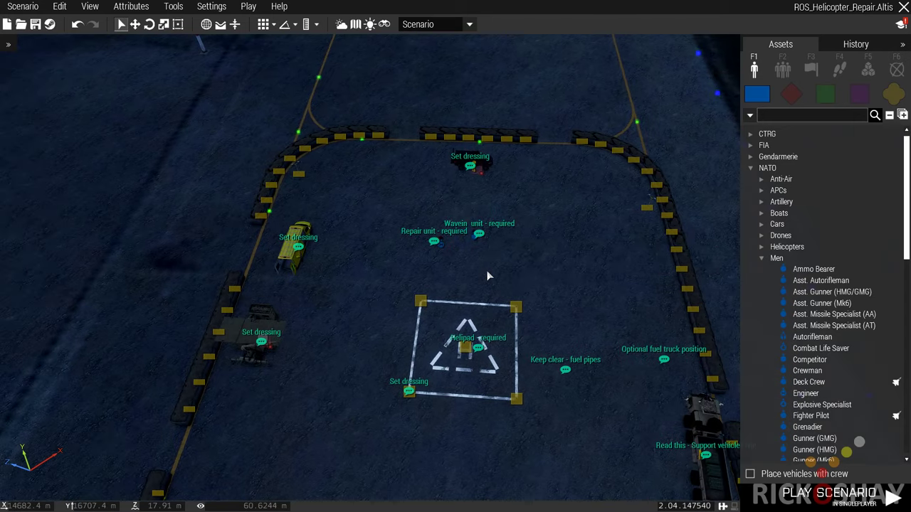
{"action": "key", "text": "s"}
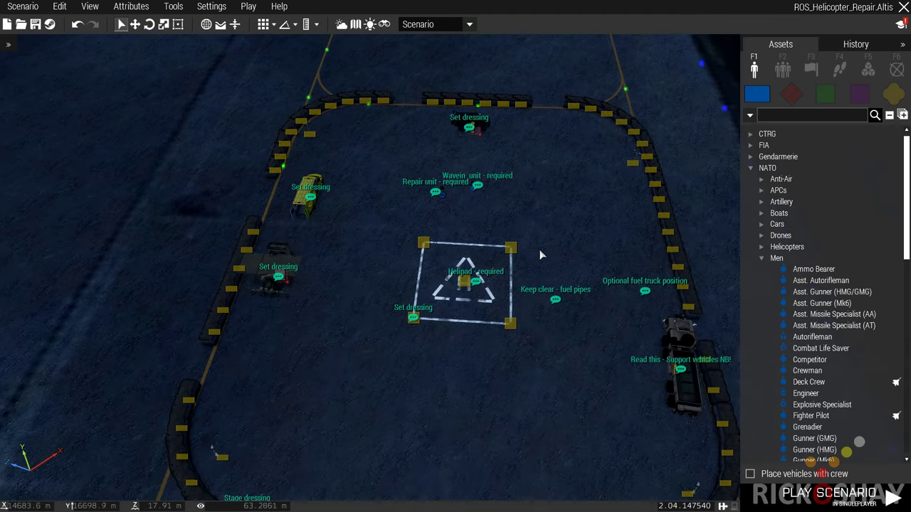
{"action": "key", "text": "a"}
{"action": "right_click_drag", "start_coordinate": [548, 226], "coordinate": [557, 155]}
{"action": "key", "text": "d"}
{"action": "key", "text": "s"}
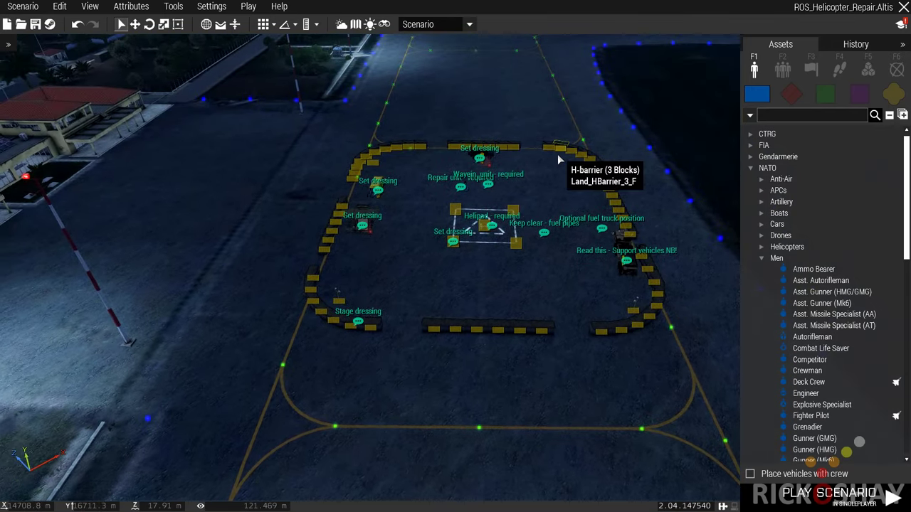
{"action": "key", "text": "w"}
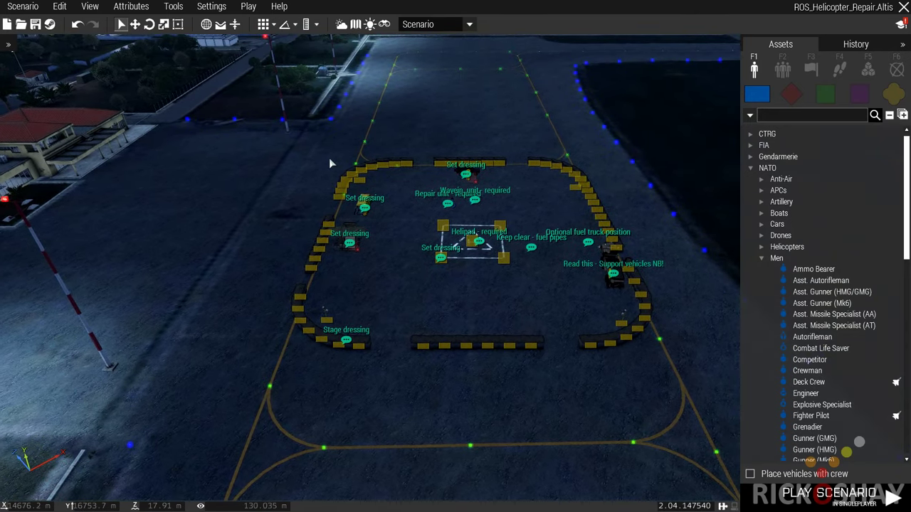
Inspect the helicopters parked on the road beyond the apron, focusing on the MH-6M Little Bird facing the repair area
{"action": "right_click_drag", "start_coordinate": [329, 158], "coordinate": [365, 309]}
{"action": "key", "text": "s"}
{"action": "key", "text": "z"}
{"action": "key", "text": "q"}
{"action": "key", "text": "w"}
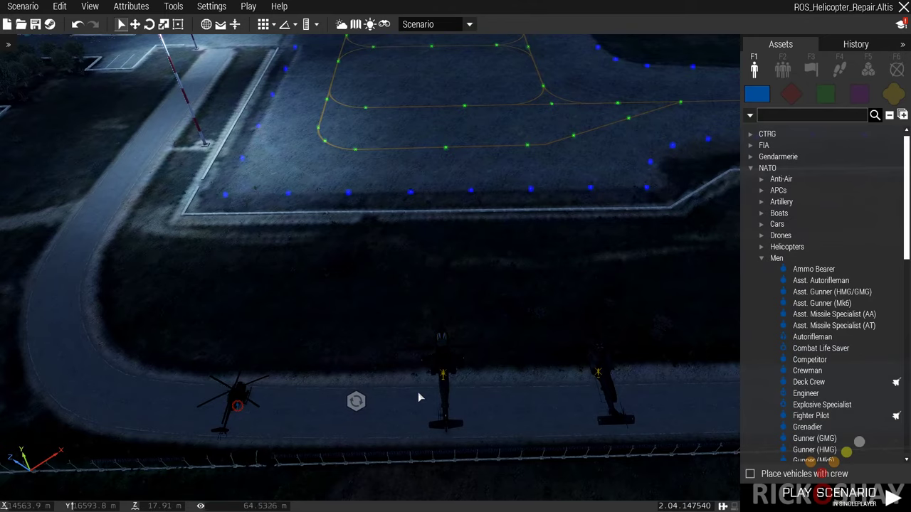
{"action": "key", "text": "s"}
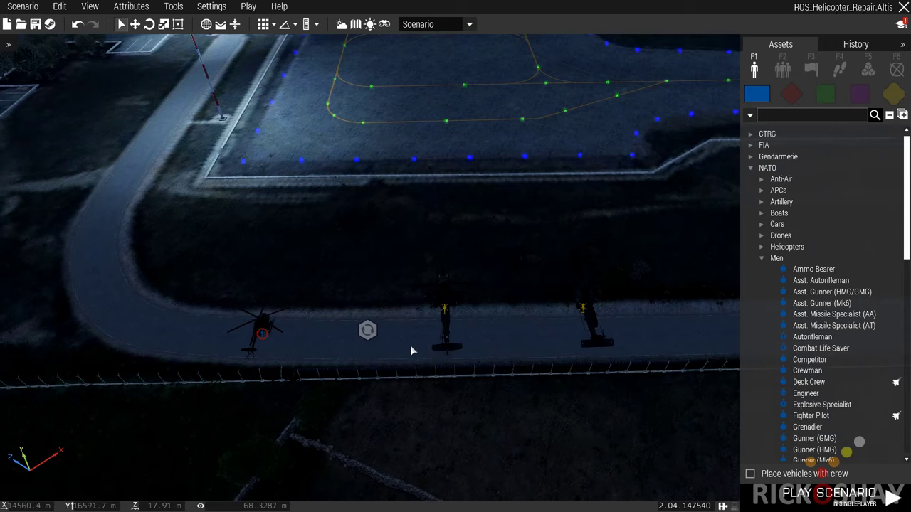
{"action": "key", "text": "a"}
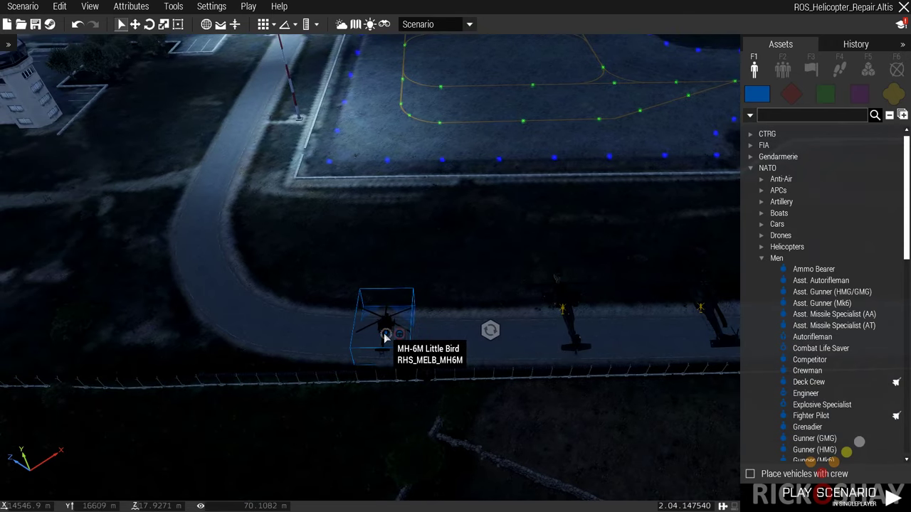
{"action": "scroll", "coordinate": [388, 333], "scroll_direction": "up", "scroll_amount": 5}
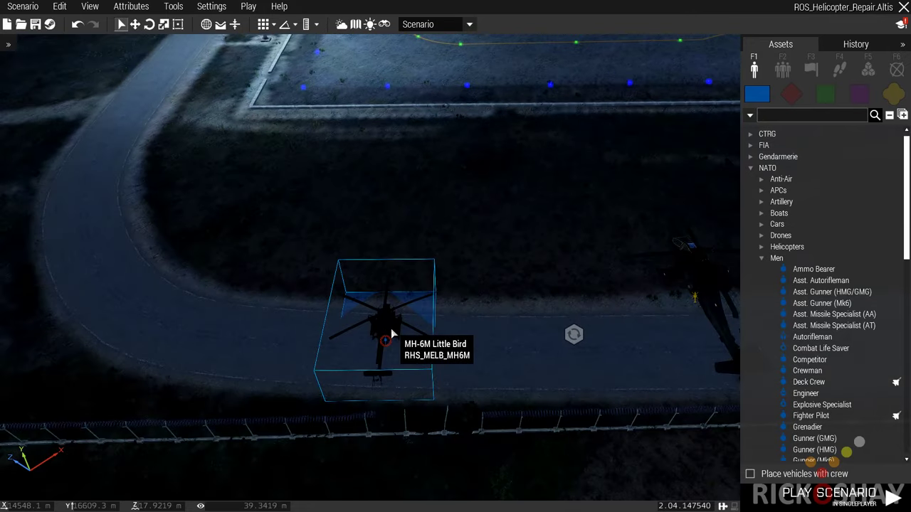
{"action": "scroll", "coordinate": [391, 329], "scroll_direction": "up", "scroll_amount": 2}
{"action": "right_click_drag", "start_coordinate": [413, 348], "coordinate": [432, 236]}
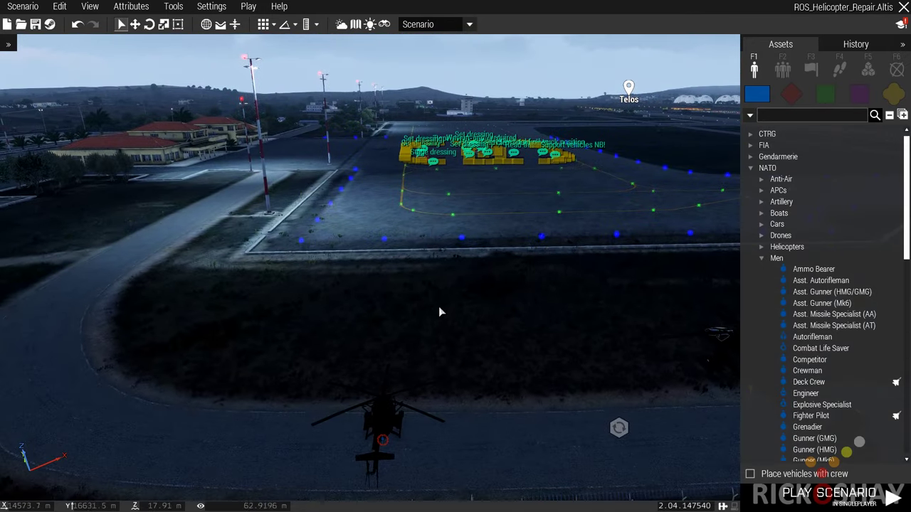
Play the scenario in singleplayer and review the debug console's vehicle assignment, hit-point damage and setfuel statements
{"action": "left_click", "coordinate": [785, 504]}
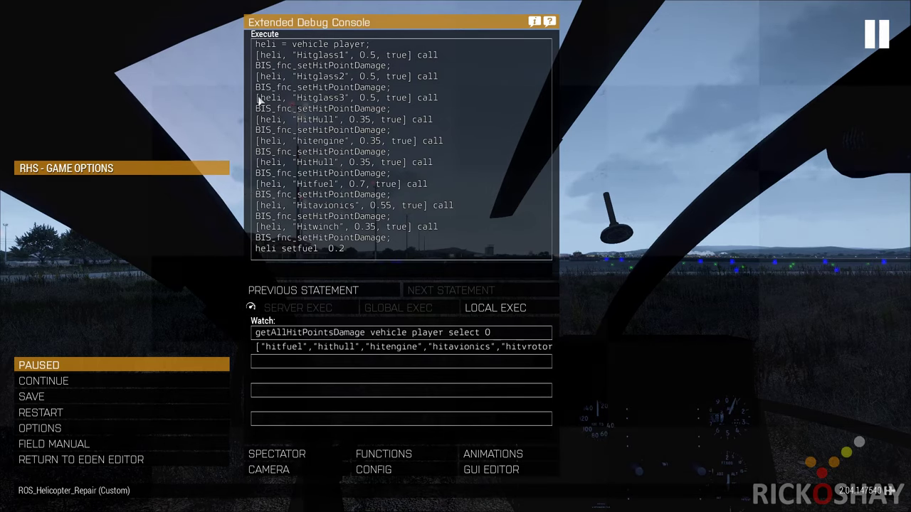
{"action": "left_click_drag", "start_coordinate": [254, 45], "coordinate": [390, 44]}
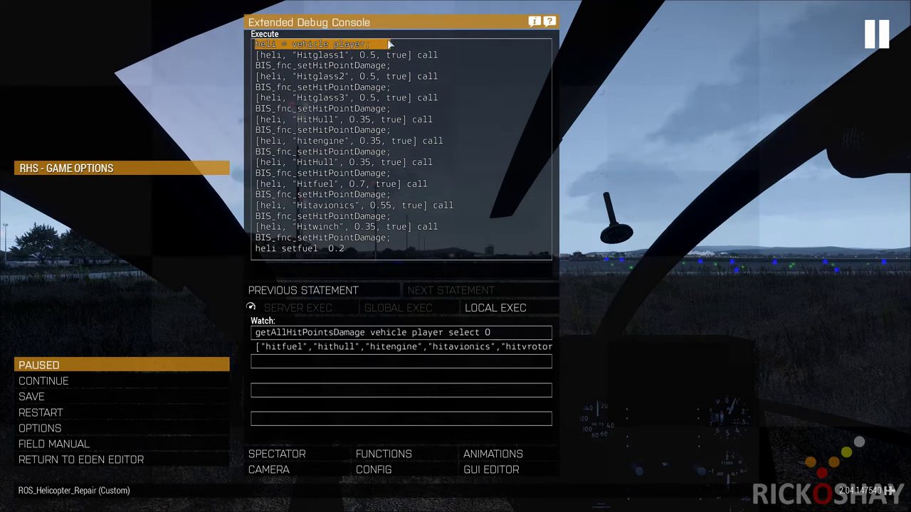
{"action": "double_click", "coordinate": [264, 55]}
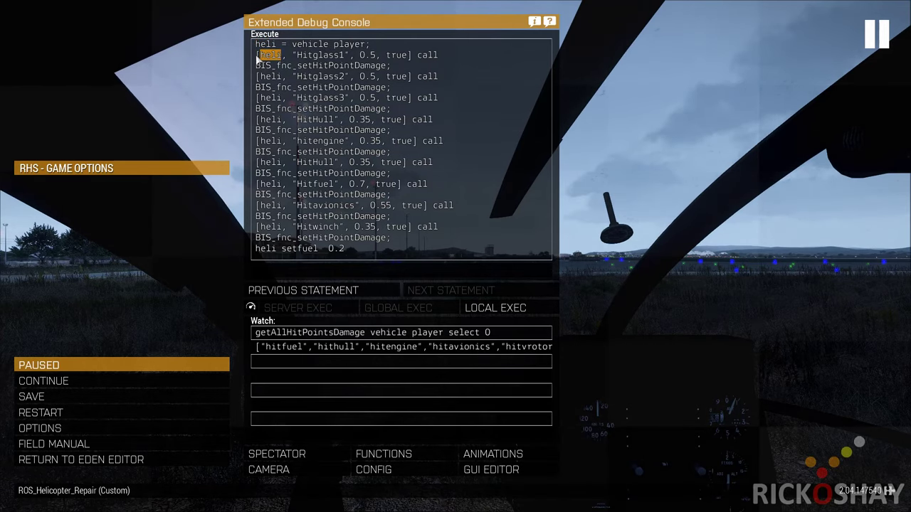
{"action": "left_click_drag", "start_coordinate": [257, 60], "coordinate": [377, 66]}
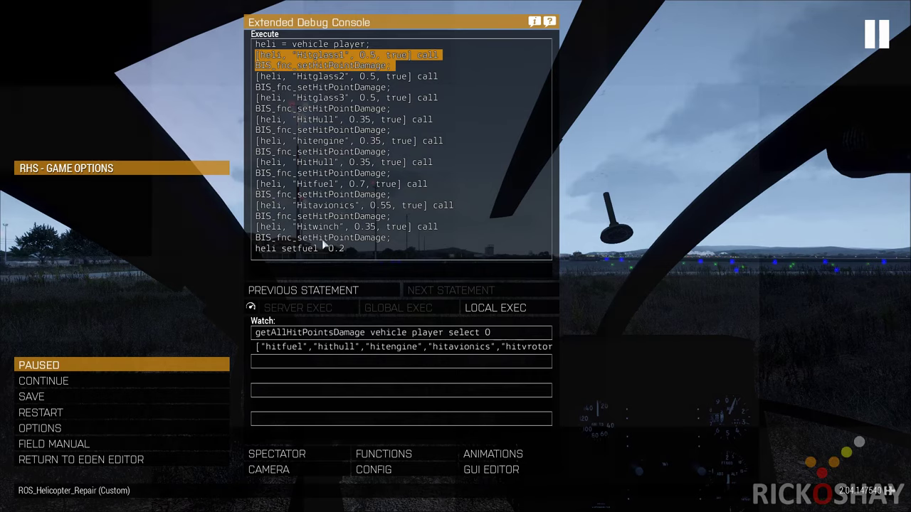
{"action": "left_click_drag", "start_coordinate": [257, 254], "coordinate": [384, 257]}
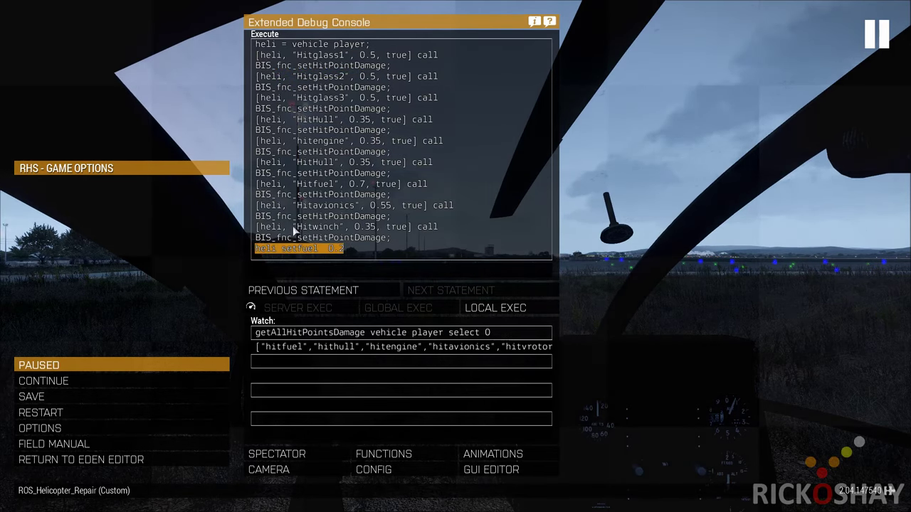
{"action": "left_click_drag", "start_coordinate": [293, 185], "coordinate": [338, 186]}
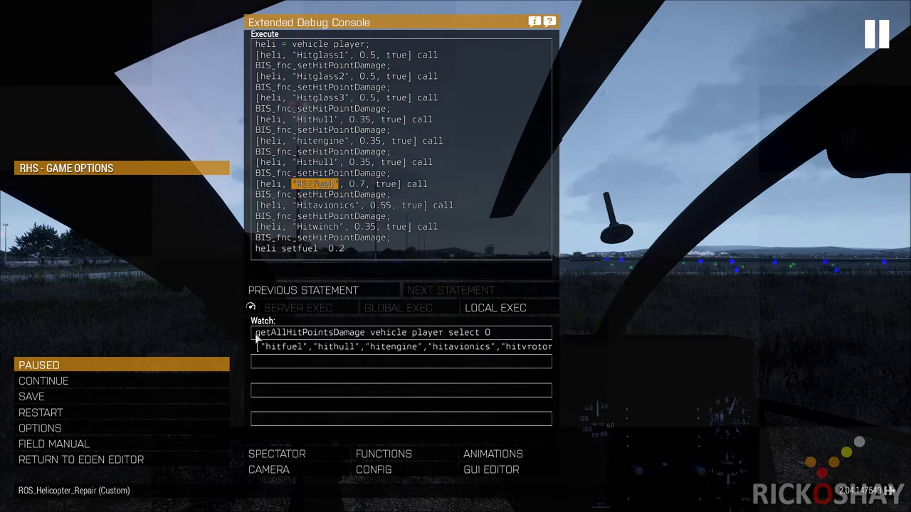
Examine the getAllHitPointsDamage watch expression and the helicopter hit-point names it returns
{"action": "left_click_drag", "start_coordinate": [257, 335], "coordinate": [369, 337]}
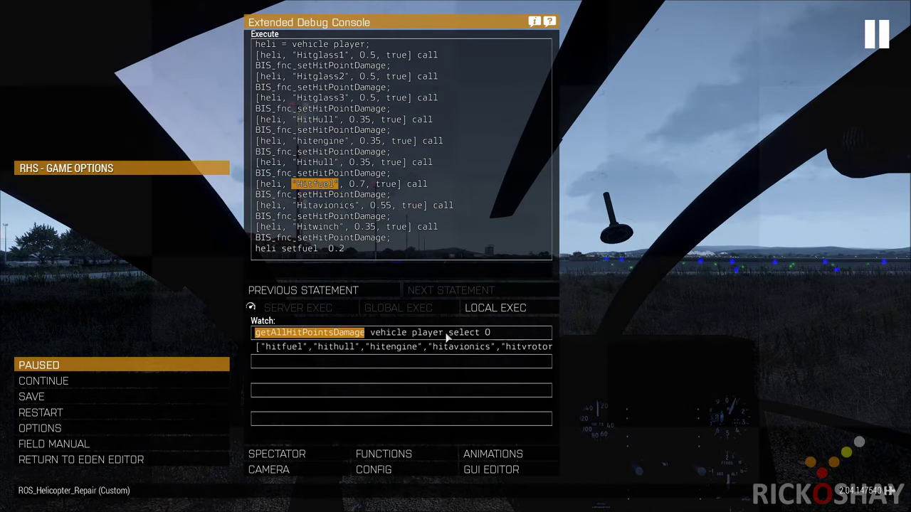
{"action": "left_click_drag", "start_coordinate": [447, 334], "coordinate": [524, 346]}
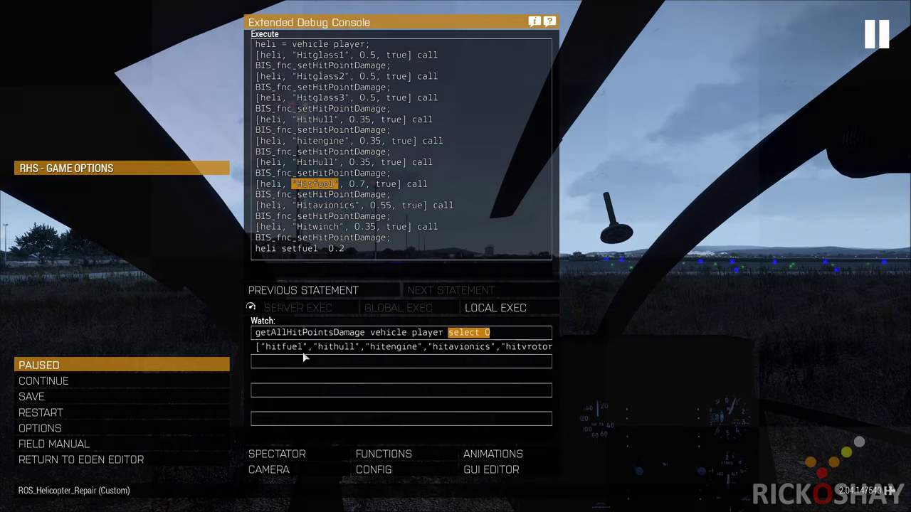
{"action": "left_click_drag", "start_coordinate": [314, 349], "coordinate": [365, 348]}
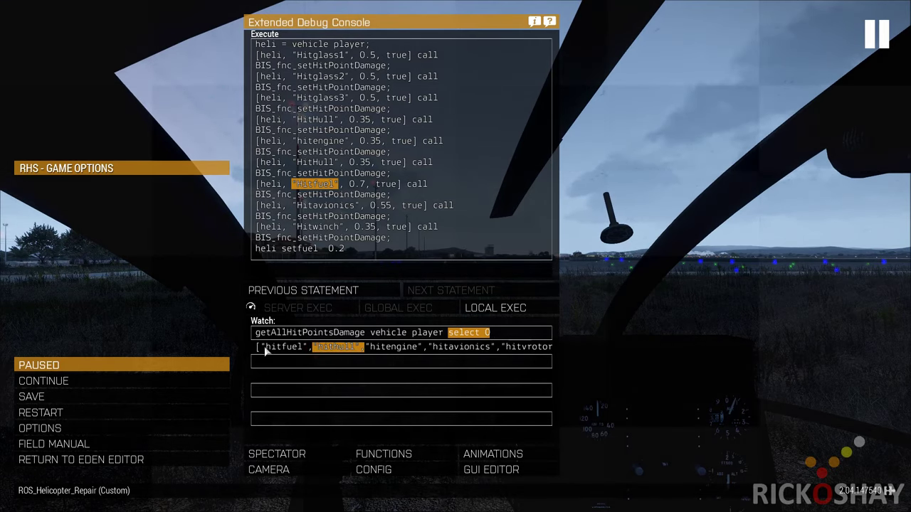
{"action": "left_click_drag", "start_coordinate": [265, 349], "coordinate": [420, 349]}
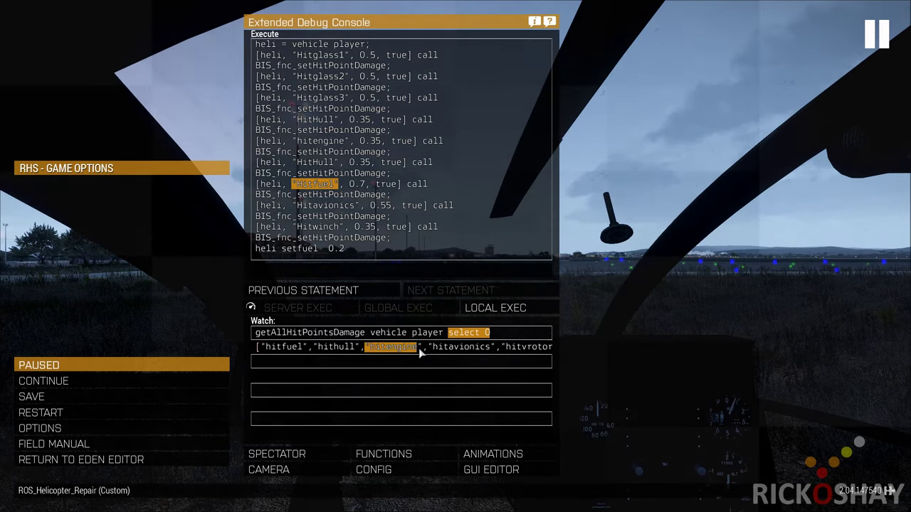
Wrap the watch expression as count (getAllHitPointsDamage vehicle player select 0) to count the helicopter's hit points
{"action": "left_click", "coordinate": [255, 334]}
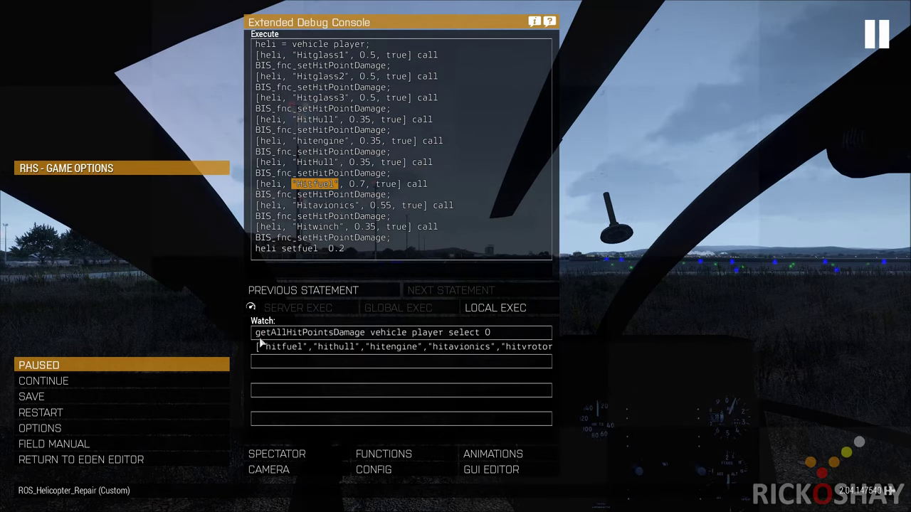
{"action": "type", "text": "counmt"}
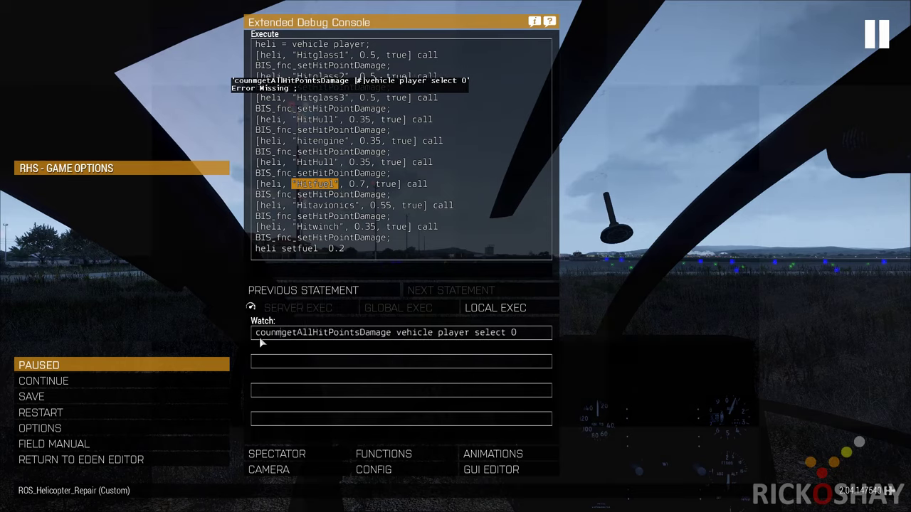
{"action": "key", "text": "BackSpace"}
{"action": "key", "text": "BackSpace"}
{"action": "type", "text": "t ("}
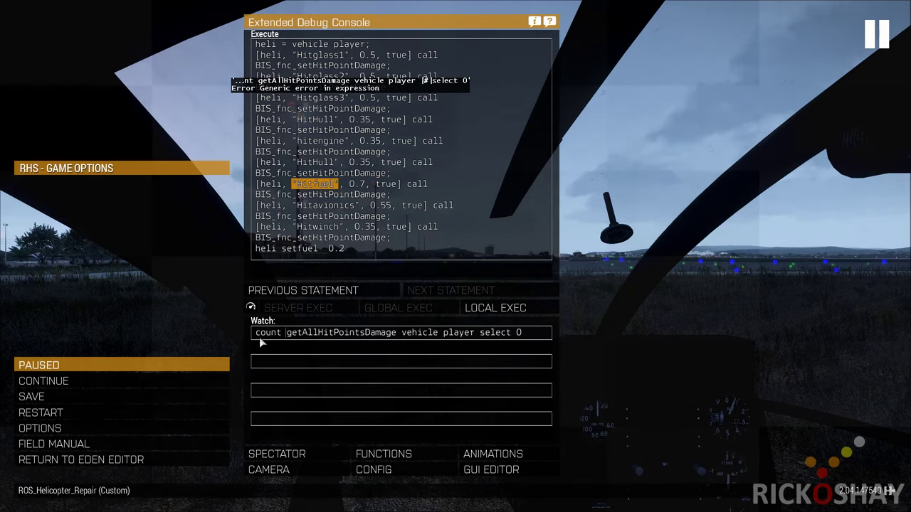
{"action": "key", "text": "End"}
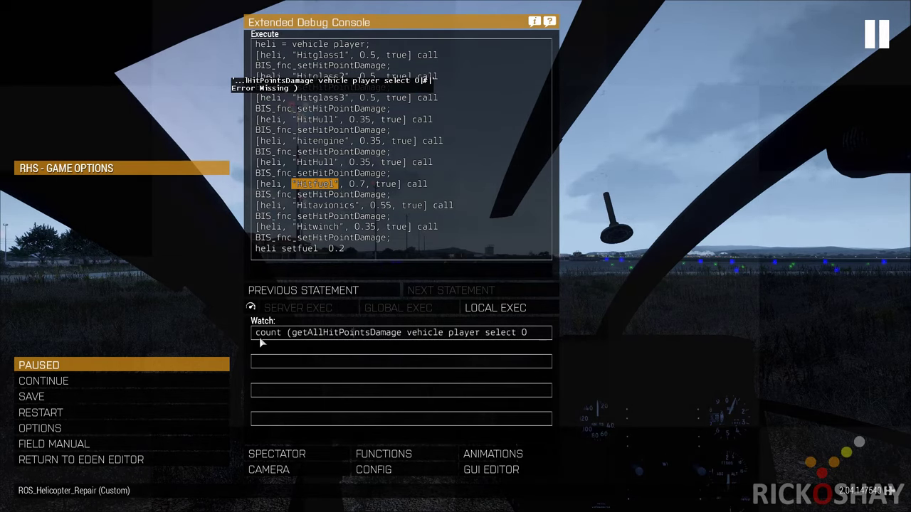
{"action": "key", "text": "Right"}
{"action": "key", "text": "Right"}
{"action": "key", "text": "Right"}
{"action": "key", "text": "Right"}
{"action": "key", "text": "Right"}
{"action": "key", "text": "Right"}
{"action": "key", "text": "Right"}
{"action": "key", "text": "Right"}
{"action": "key", "text": "Right"}
{"action": "key", "text": "Right"}
{"action": "key", "text": "Right"}
{"action": "key", "text": "Right"}
{"action": "key", "text": "Right"}
{"action": "key", "text": "Right"}
{"action": "key", "text": "Right"}
{"action": "key", "text": "Right"}
{"action": "key", "text": "Right"}
{"action": "key", "text": "Right"}
{"action": "type", "text": ")"}
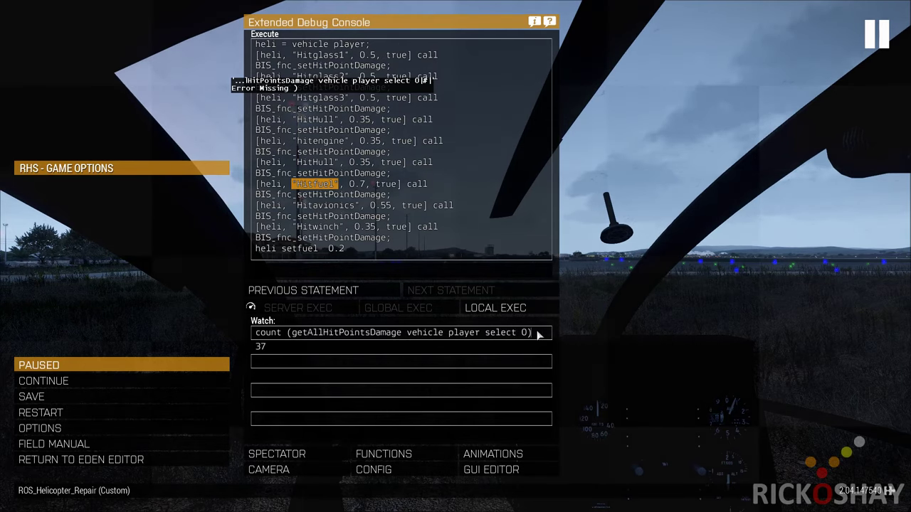
Remove the count wrapper, restoring the watch expression to getAllHitPointsDamage vehicle player select 0
{"action": "key", "text": "BackSpace"}
{"action": "left_click_drag", "start_coordinate": [289, 341], "coordinate": [255, 341]}
{"action": "key", "text": "BackSpace"}
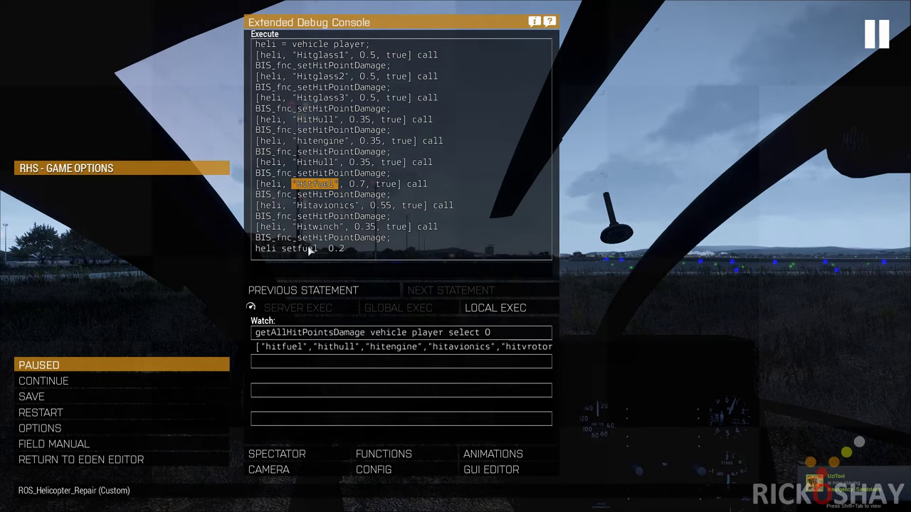
Review the heli setfuel 0.2 statement at the end of the code and check the helicopter's status display in the cockpit
{"action": "left_click_drag", "start_coordinate": [255, 250], "coordinate": [387, 249]}
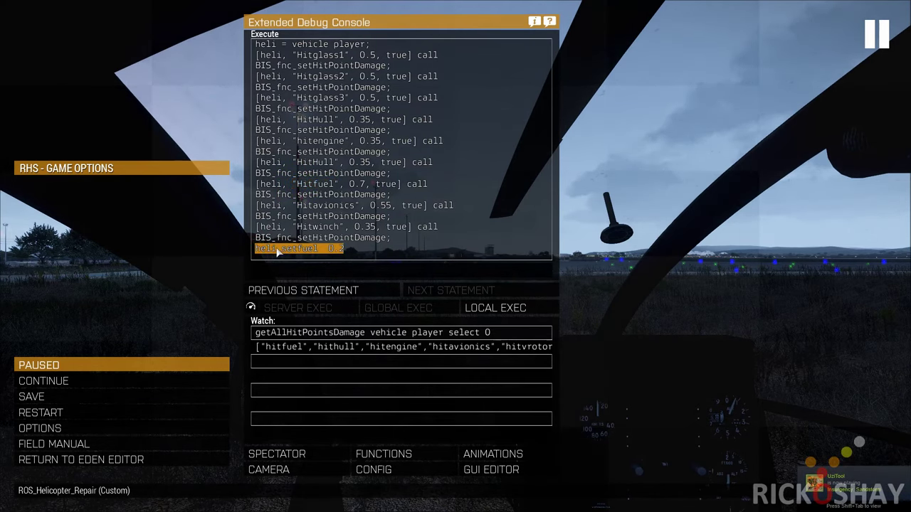
{"action": "left_click", "coordinate": [350, 251]}
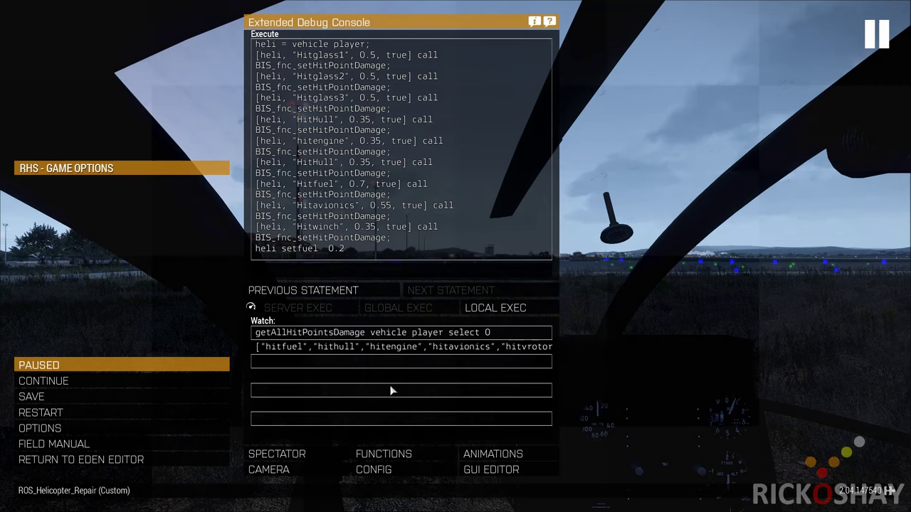
{"action": "key", "text": "Escape"}
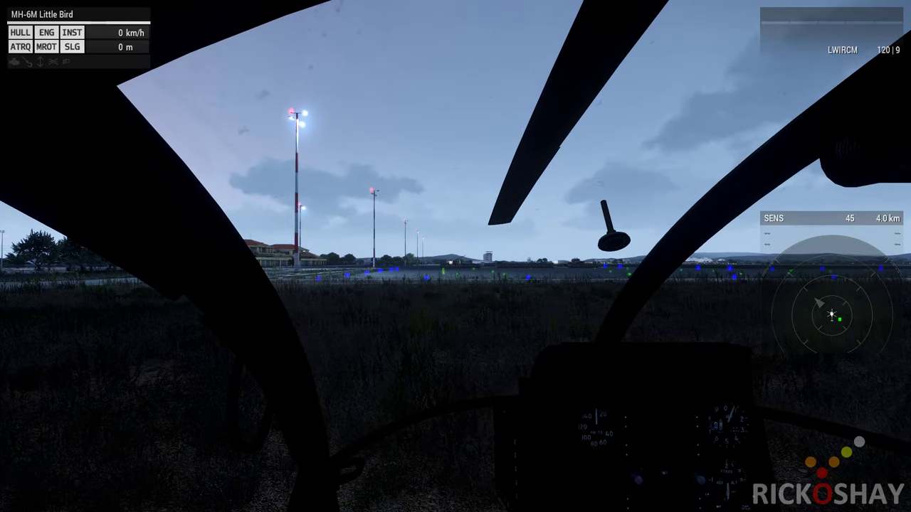
{"action": "key", "text": "Escape"}
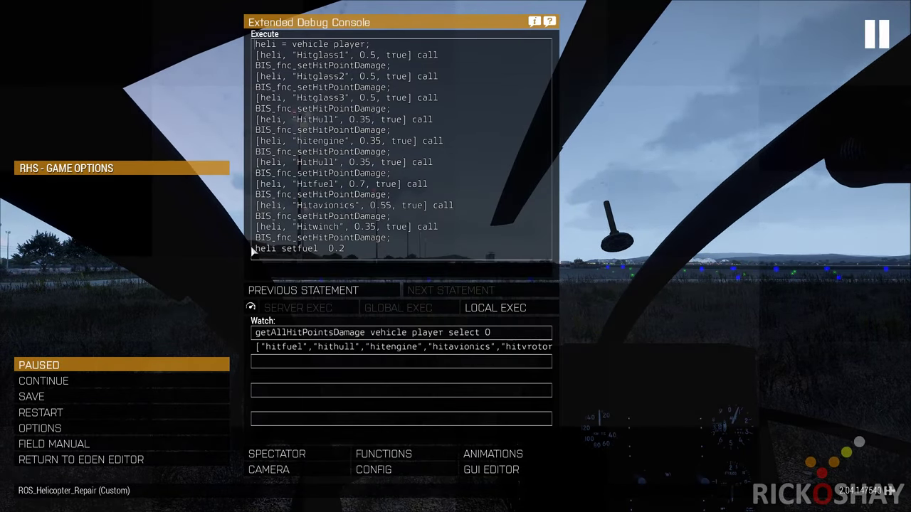
{"action": "left_click_drag", "start_coordinate": [258, 250], "coordinate": [346, 250]}
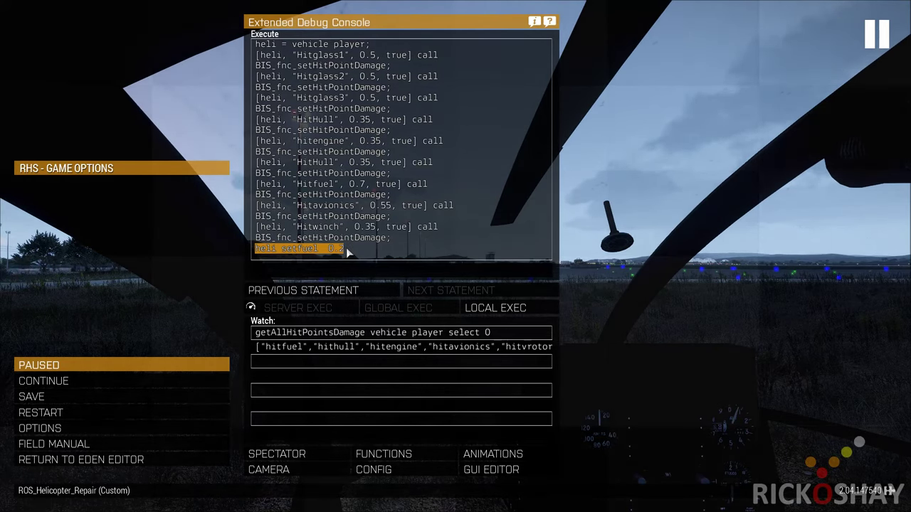
{"action": "left_click", "coordinate": [348, 249]}
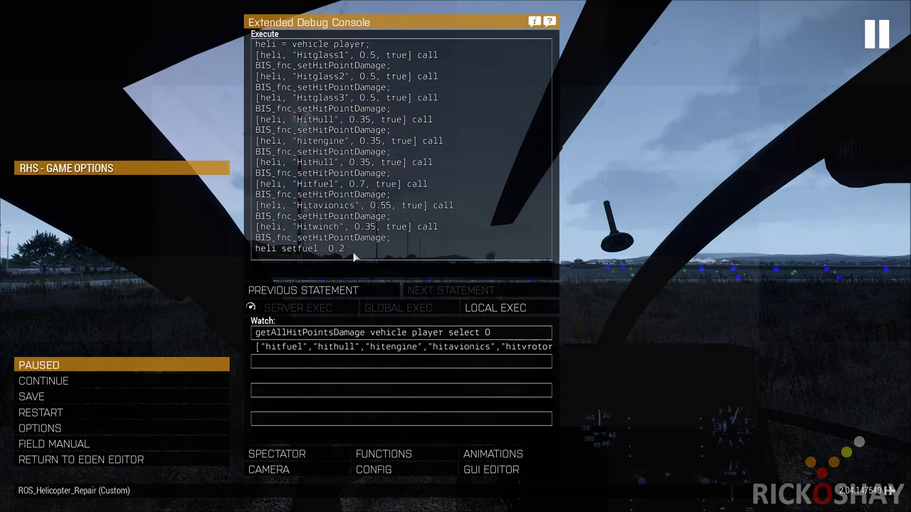
Execute the helicopter damage code locally, resume the scenario and start the MH-6M Little Bird's engine
{"action": "left_click", "coordinate": [509, 312]}
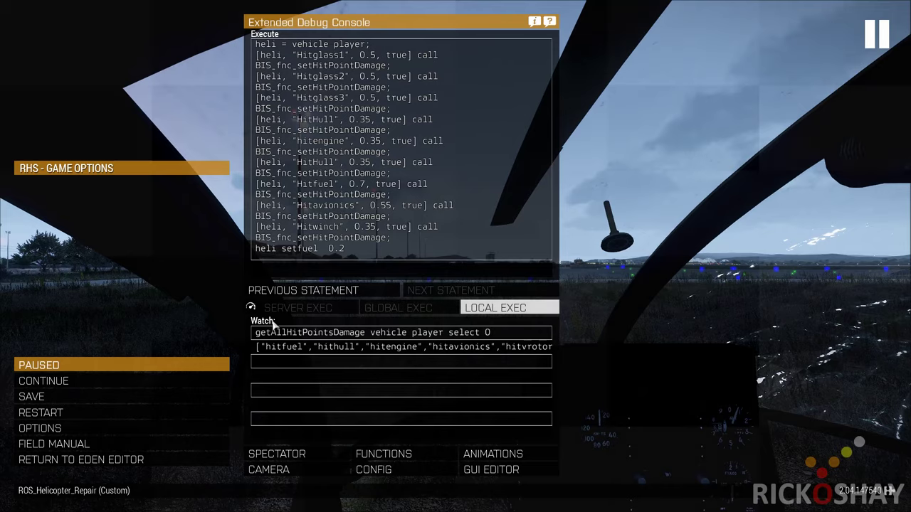
{"action": "key", "text": "Escape"}
{"action": "key", "text": "shift"}
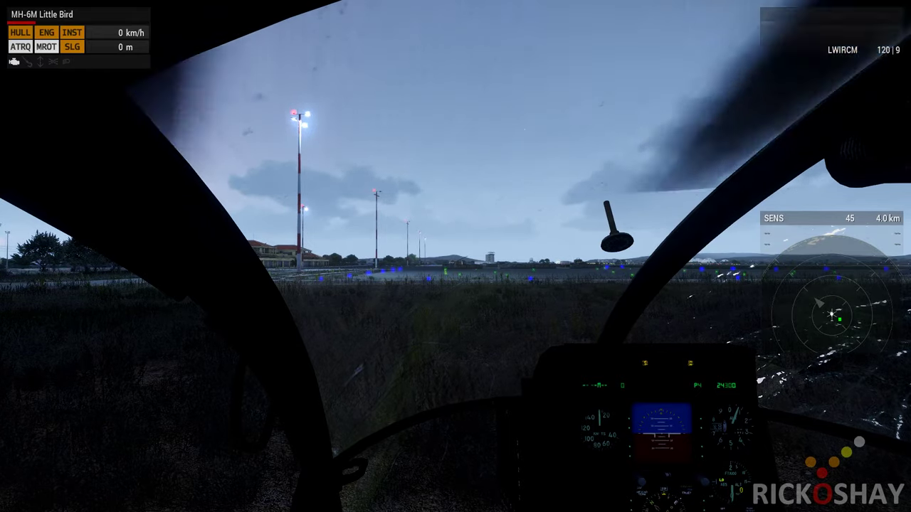
Fly the damaged Little Bird low over the apron to the deck crew's repair area and land it on the marked helipad
{"action": "key", "text": "shift"}
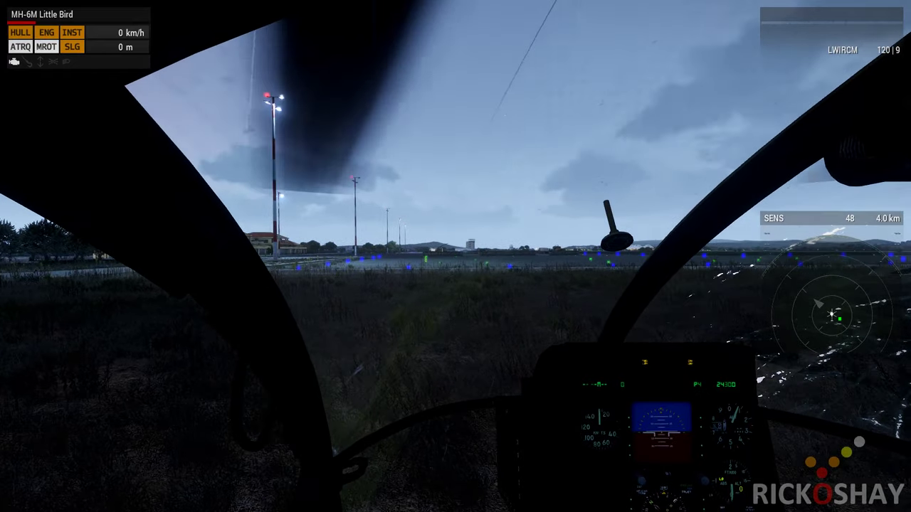
{"action": "key", "text": "w"}
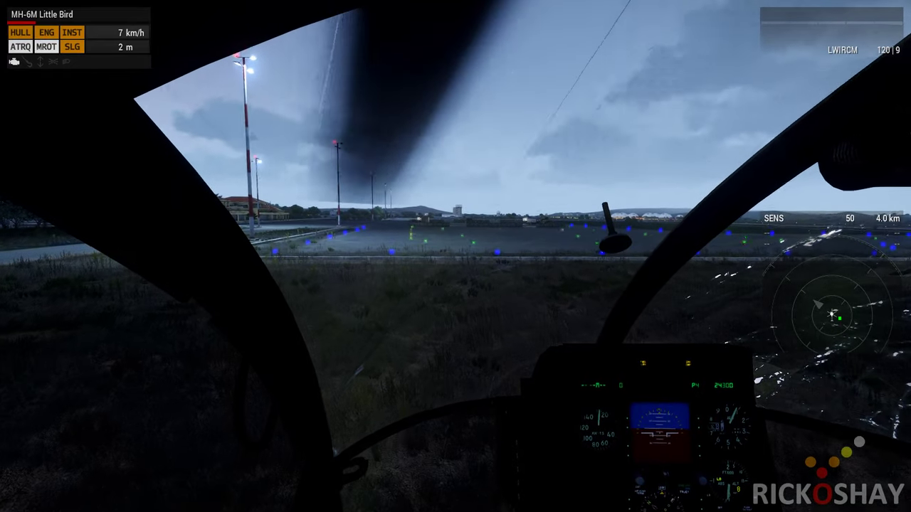
{"action": "key", "text": "w"}
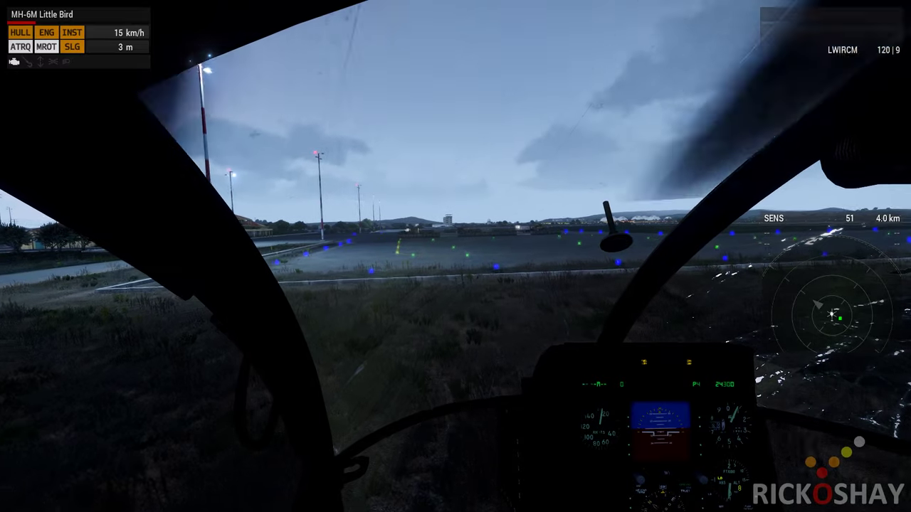
{"action": "key", "text": "w"}
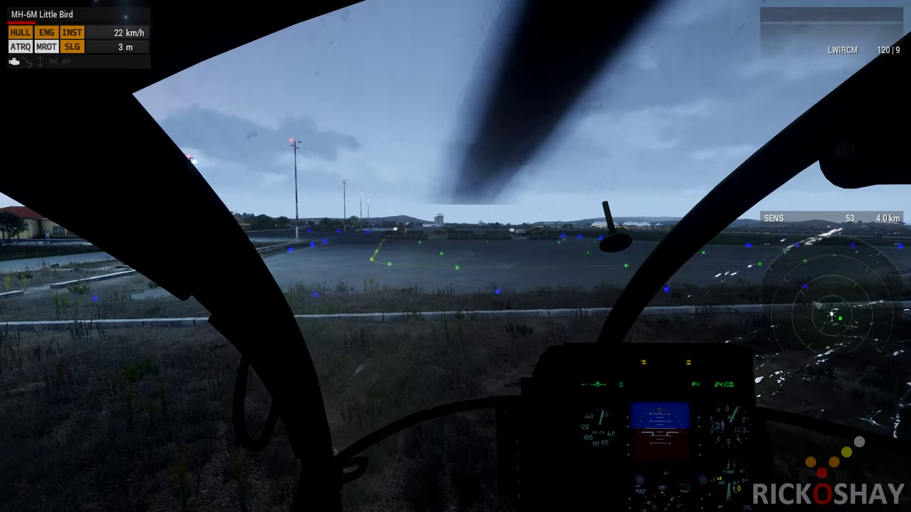
{"action": "key", "text": "s"}
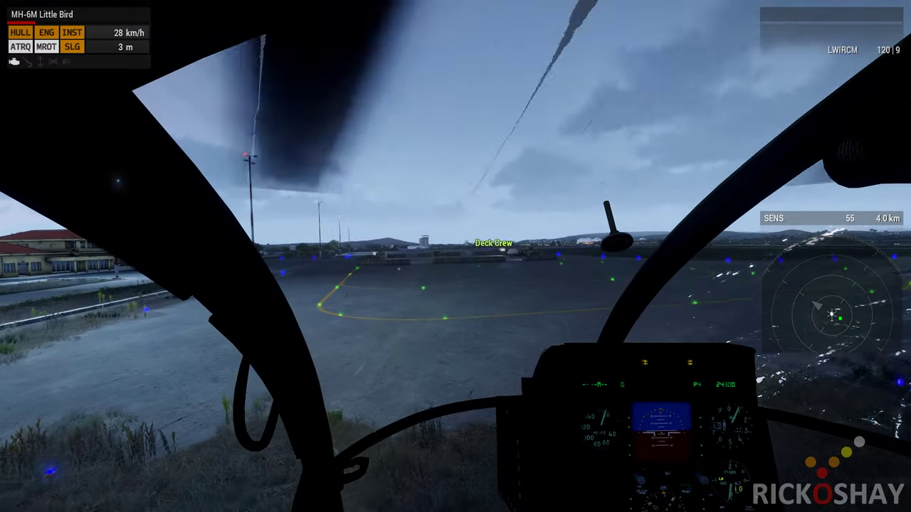
{"action": "key", "text": "s"}
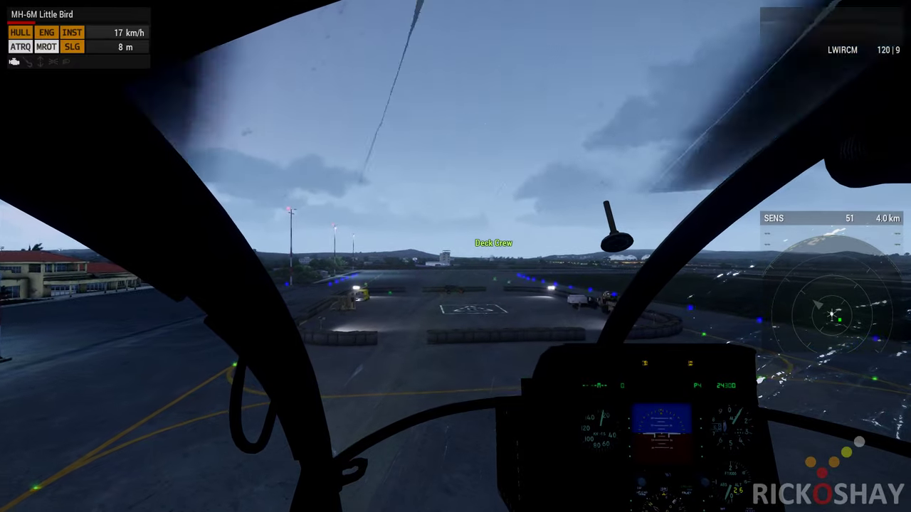
{"action": "key", "text": "KP_Add"}
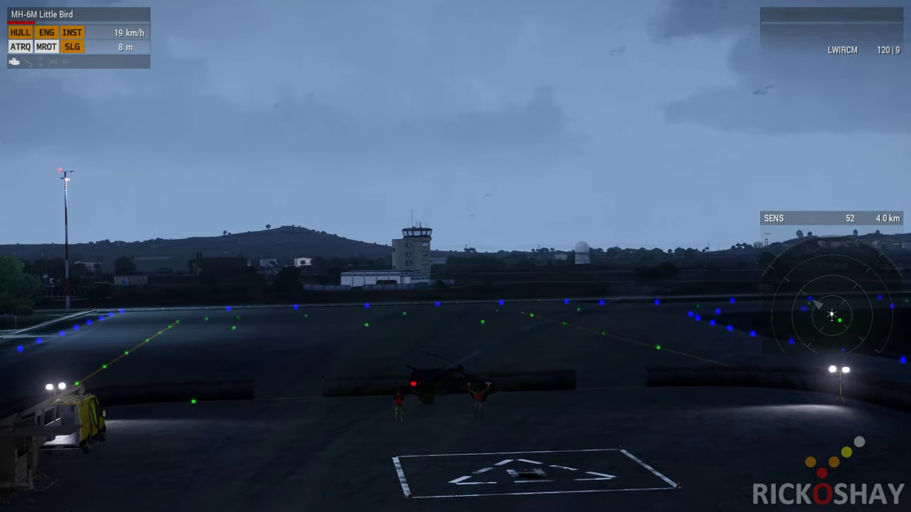
{"action": "key", "text": "Return"}
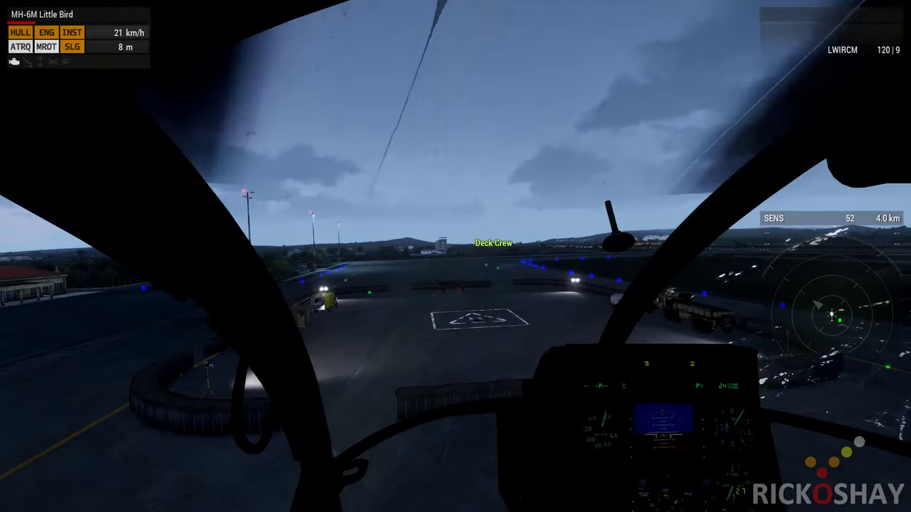
{"action": "key", "text": "Return"}
{"action": "key", "text": "Return"}
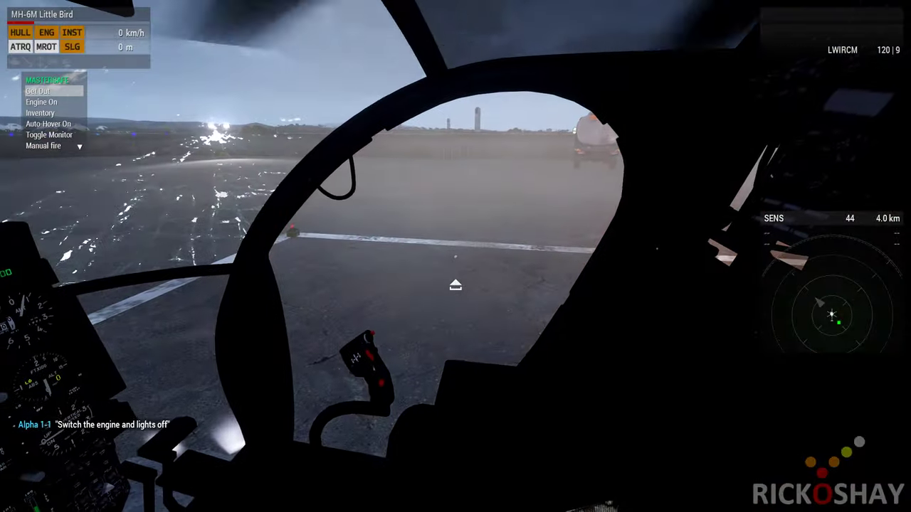
Get out of the Little Bird on the helipad and step clear so the deck crew can repair and refuel it
{"action": "key", "text": "space"}
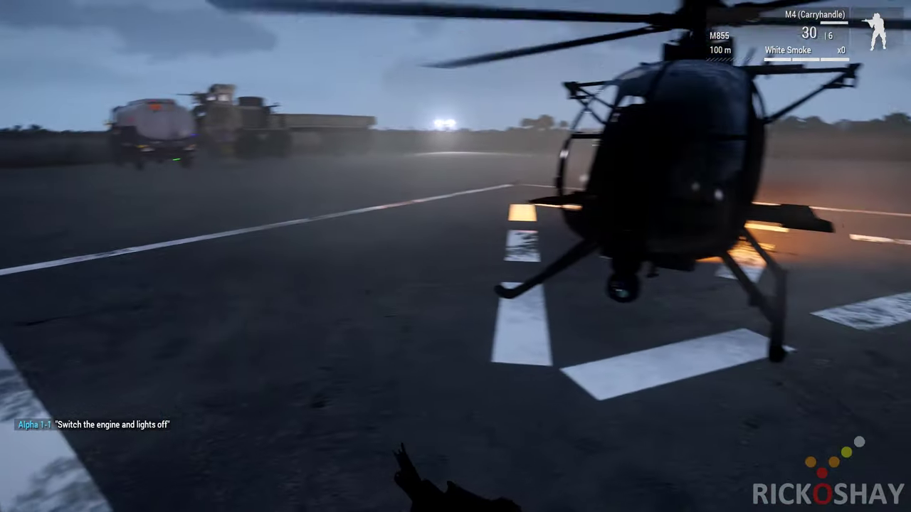
{"action": "key", "text": "a"}
{"action": "key", "text": "a"}
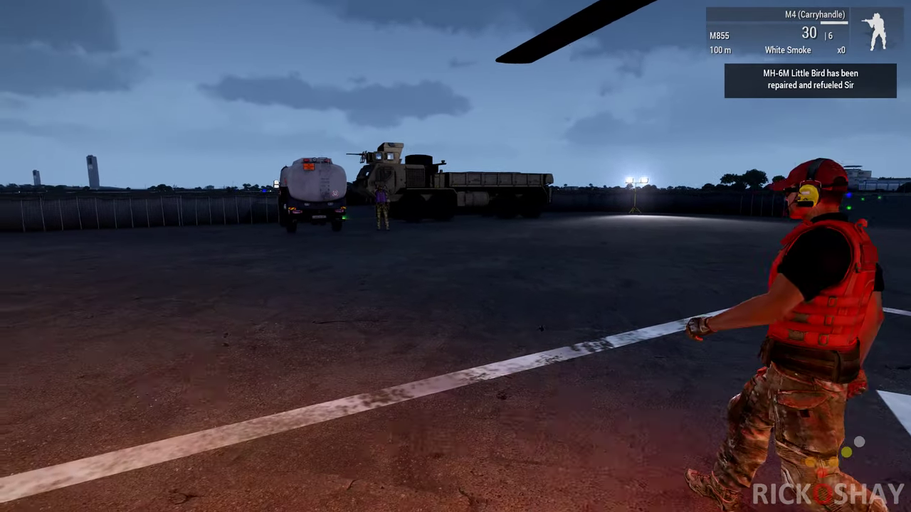
Walk around the helipad back to the repaired Little Bird and board it as pilot
{"action": "key", "text": "w"}
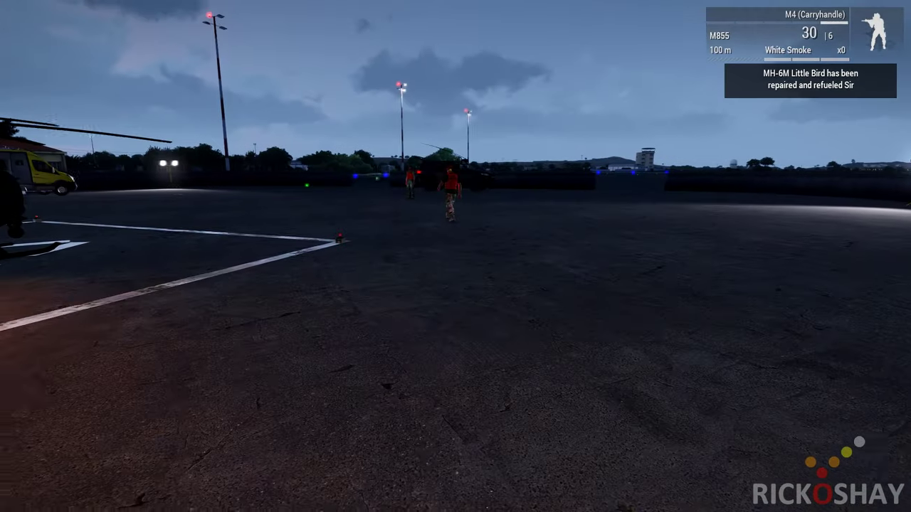
{"action": "key", "text": "w"}
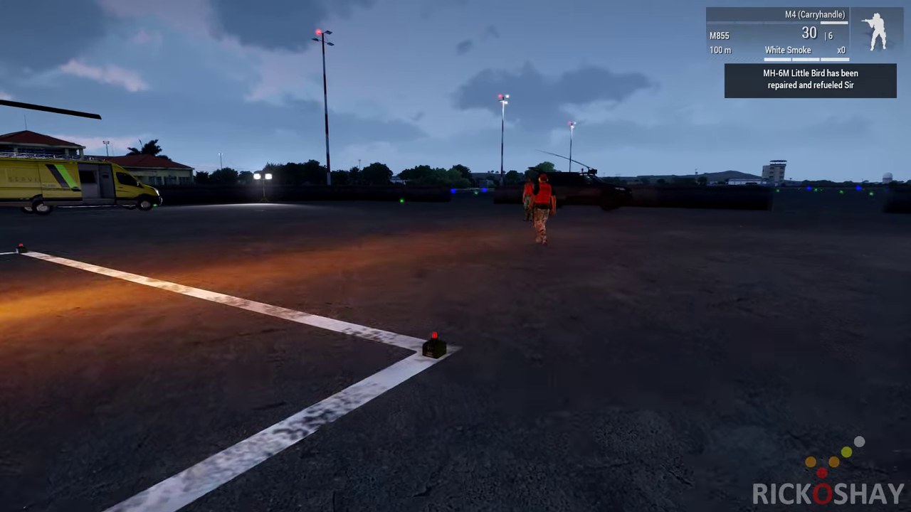
{"action": "key", "text": "w"}
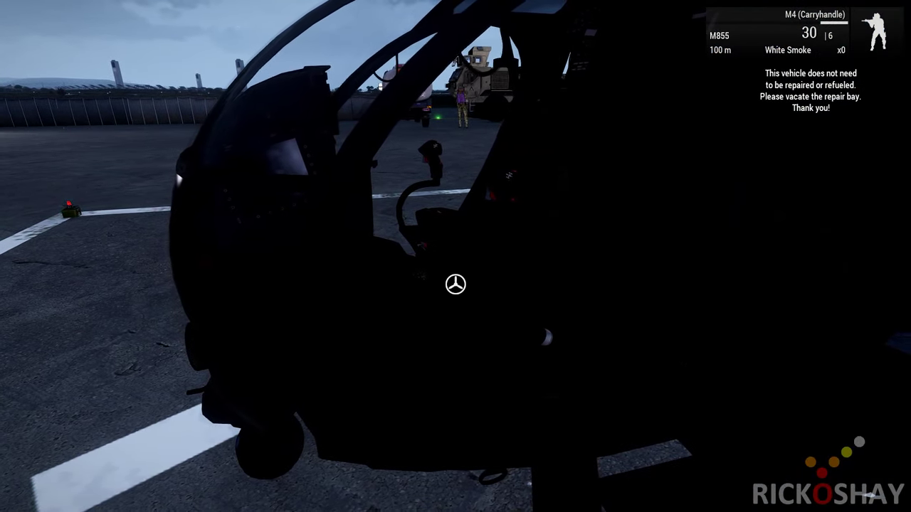
{"action": "key", "text": "space"}
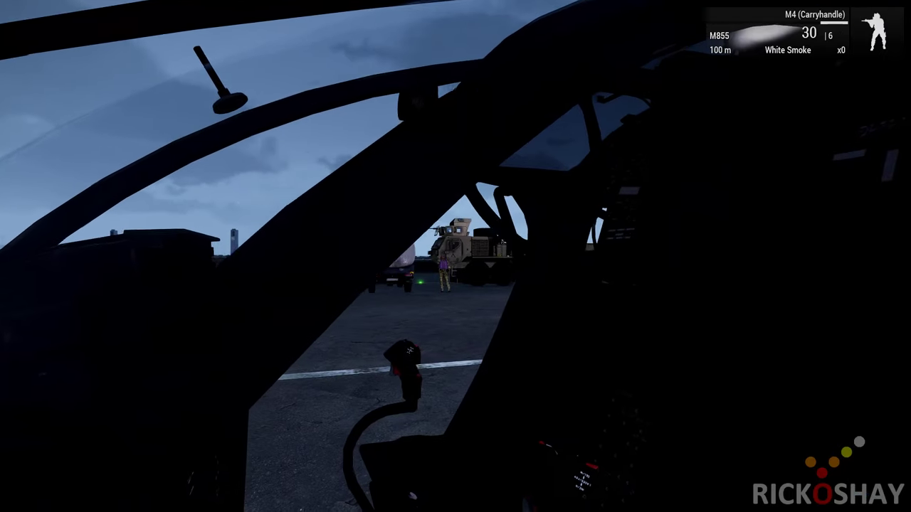
{"action": "key", "text": "space"}
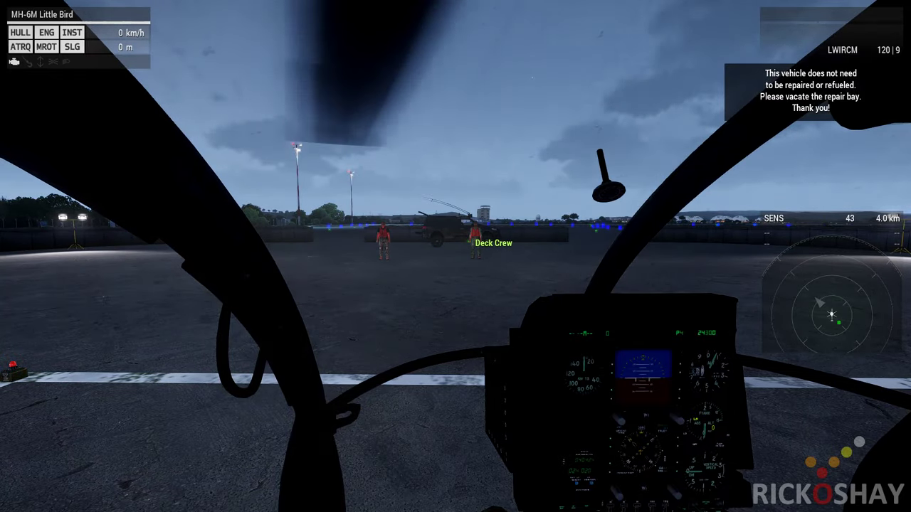
Lift the repaired Little Bird off the helipad and turn away from the repair area over the apron
{"action": "key", "text": "shift"}
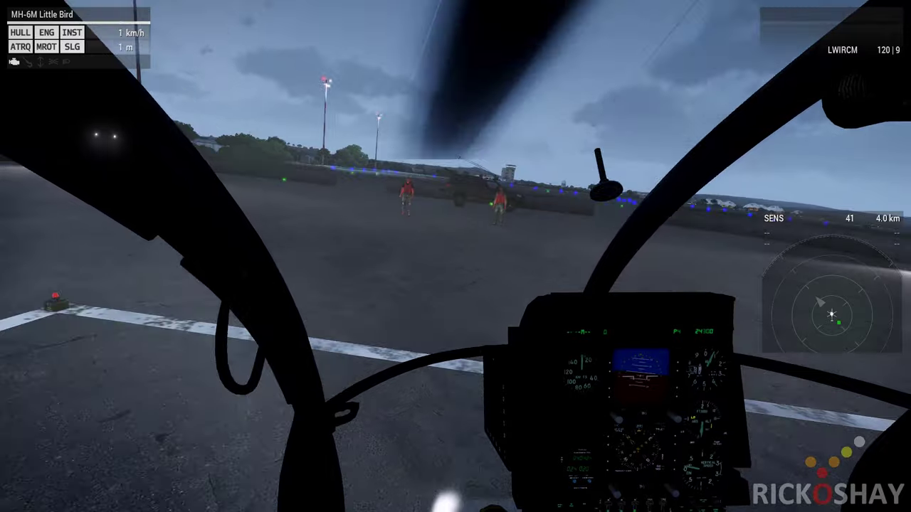
{"action": "key", "text": "x"}
{"action": "key", "text": "x"}
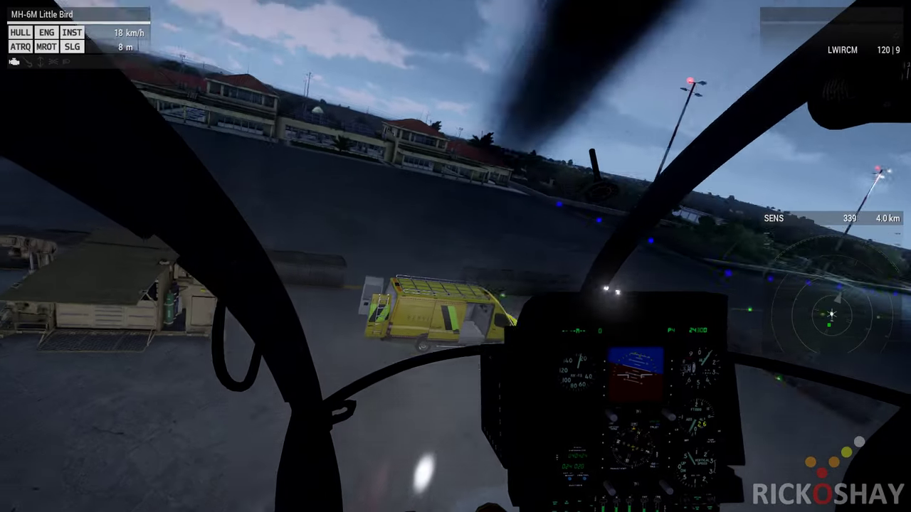
{"action": "key", "text": "shift+a"}
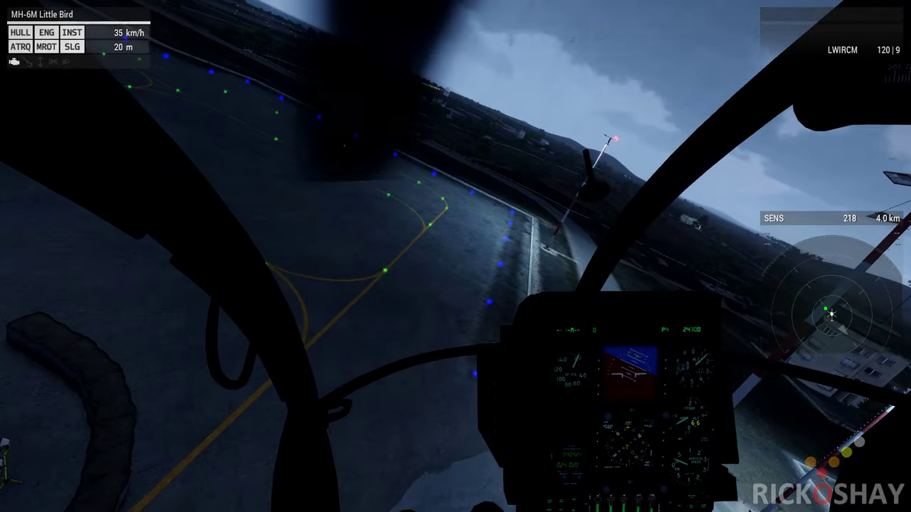
{"action": "key", "text": "d"}
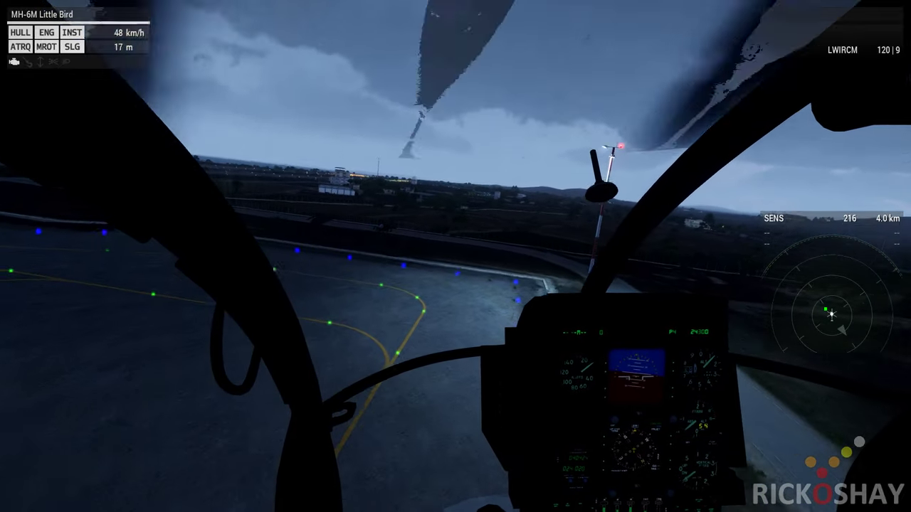
{"action": "key", "text": "d"}
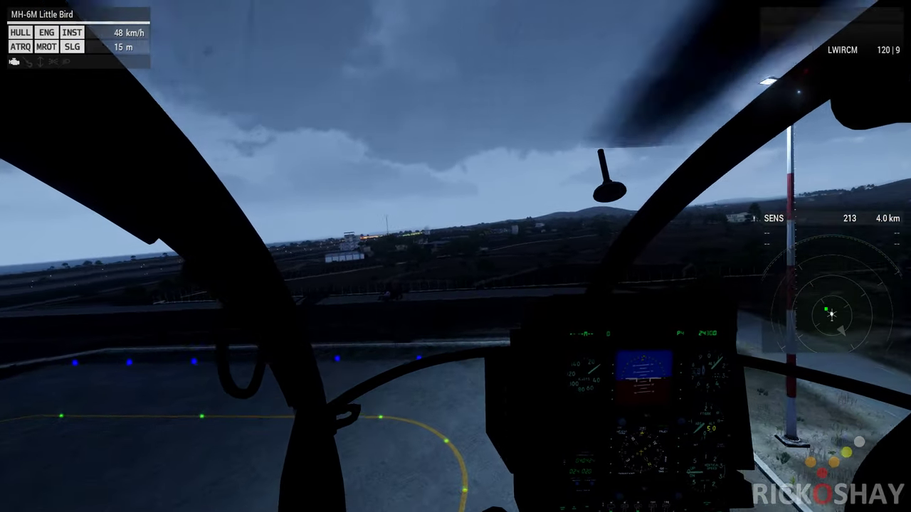
Turn the Little Bird back towards the apron and land it on the grass just outside the apron's edge
{"action": "key", "text": "a"}
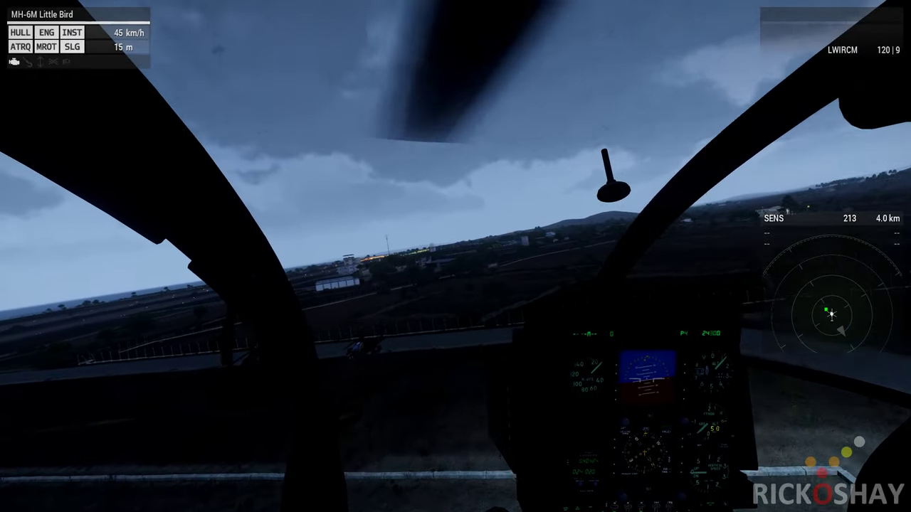
{"action": "key", "text": "a"}
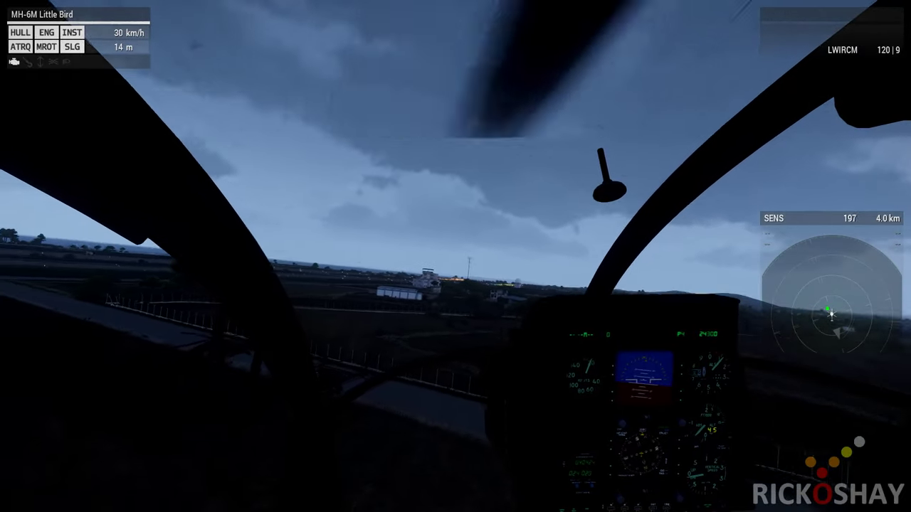
{"action": "key", "text": "x"}
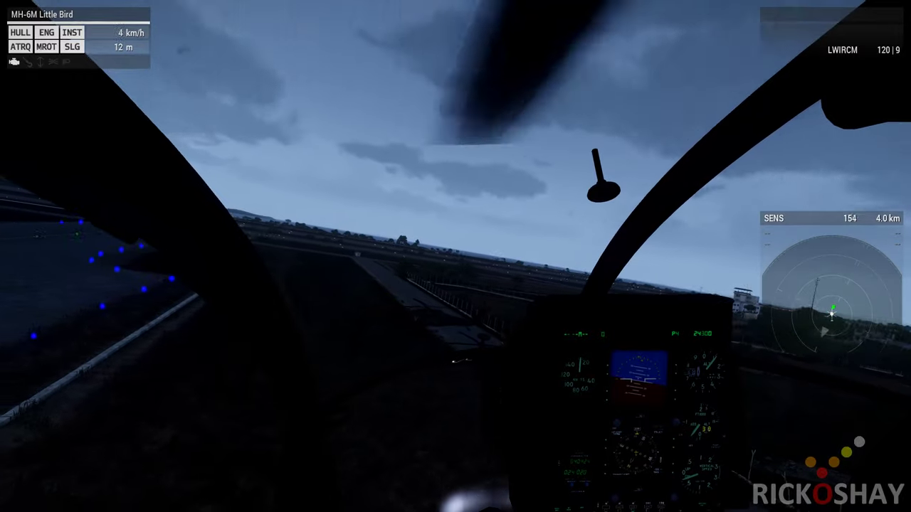
{"action": "key", "text": "x"}
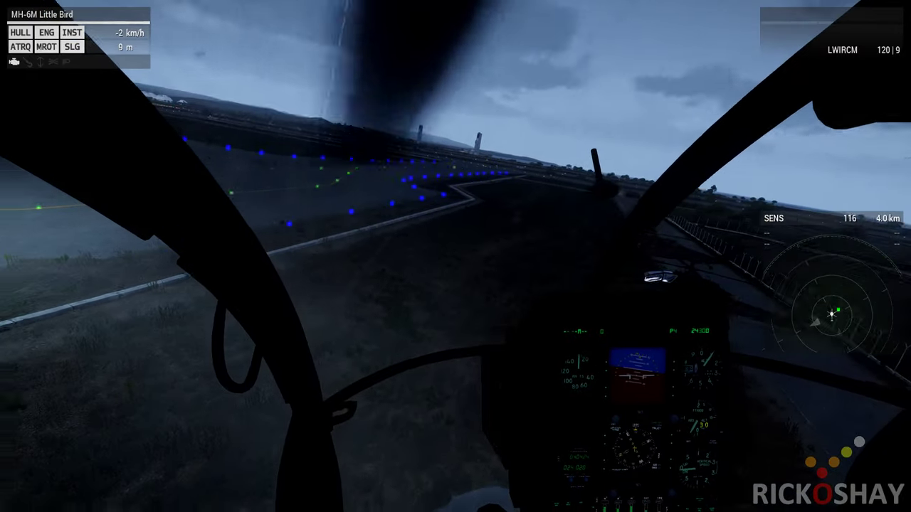
{"action": "key", "text": "a"}
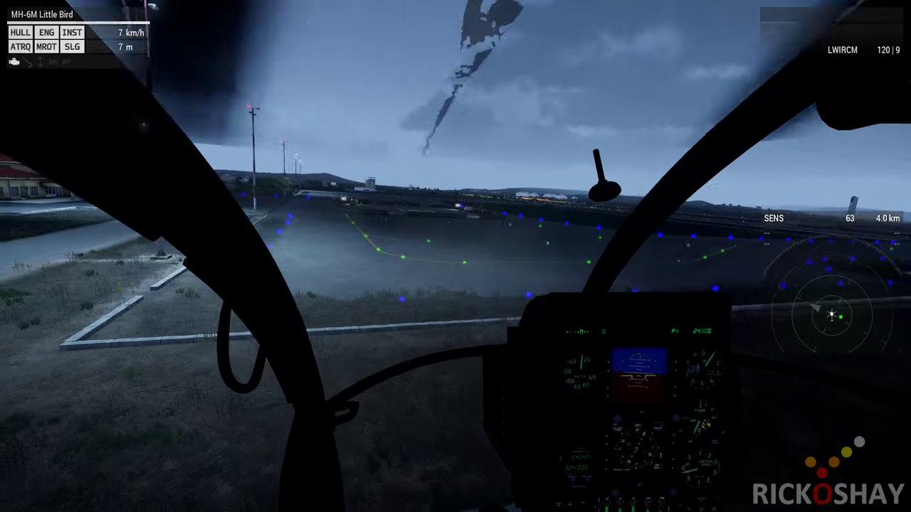
{"action": "key", "text": "z"}
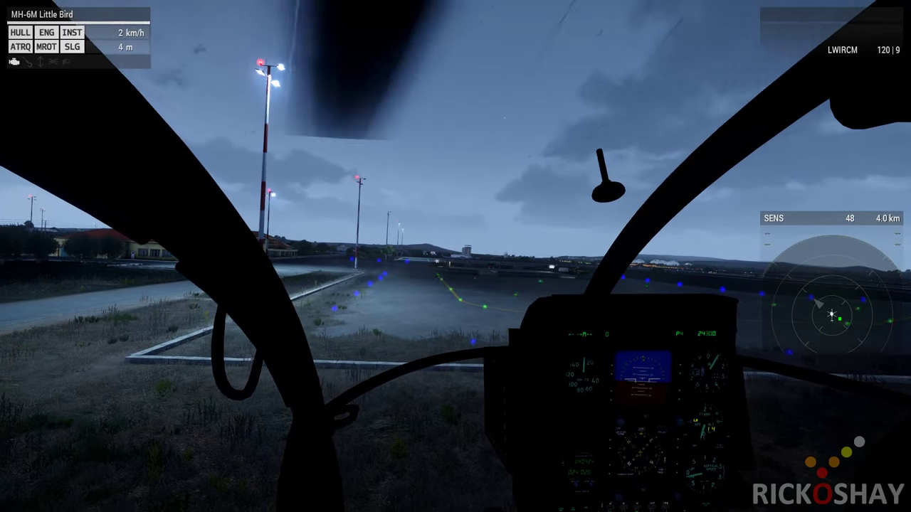
{"action": "key", "text": "z"}
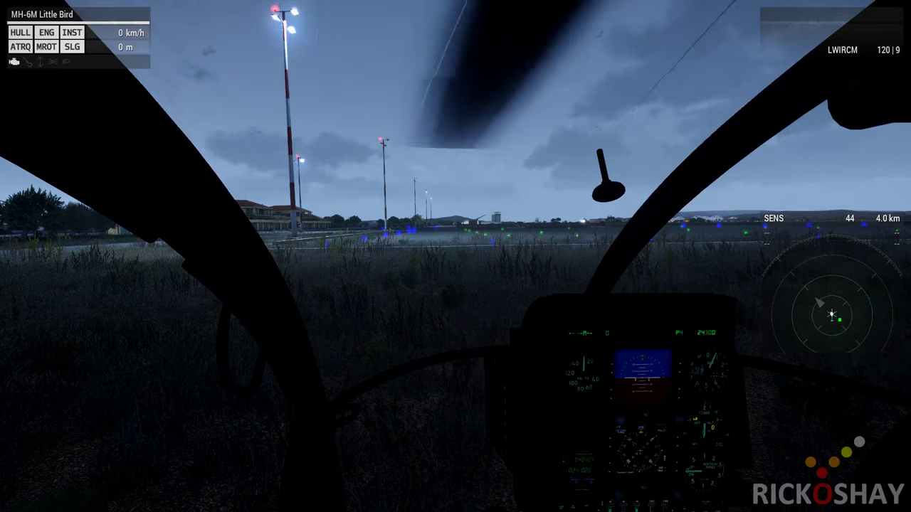
Shut down the Little Bird's engine and end the scenario preview to return to the scenario editor
{"action": "scroll", "coordinate": [455, 284], "scroll_direction": "down", "scroll_amount": 1}
{"action": "scroll", "coordinate": [456, 256], "scroll_direction": "down", "scroll_amount": 1}
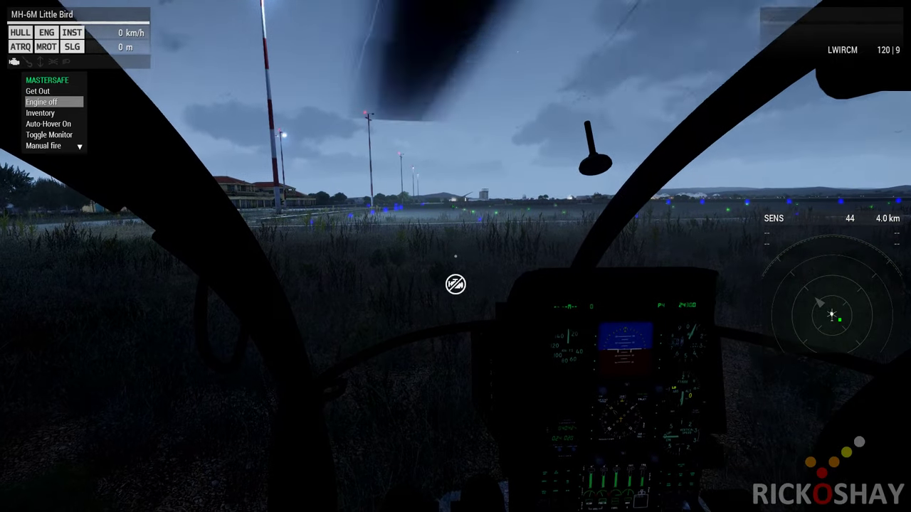
{"action": "key", "text": "space"}
{"action": "scroll", "coordinate": [456, 284], "scroll_direction": "down", "scroll_amount": 1}
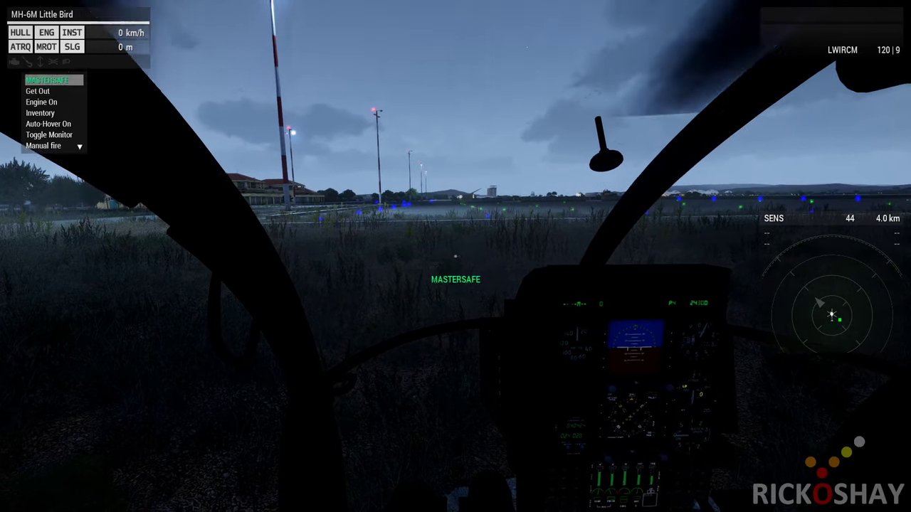
{"action": "key", "text": "Escape"}
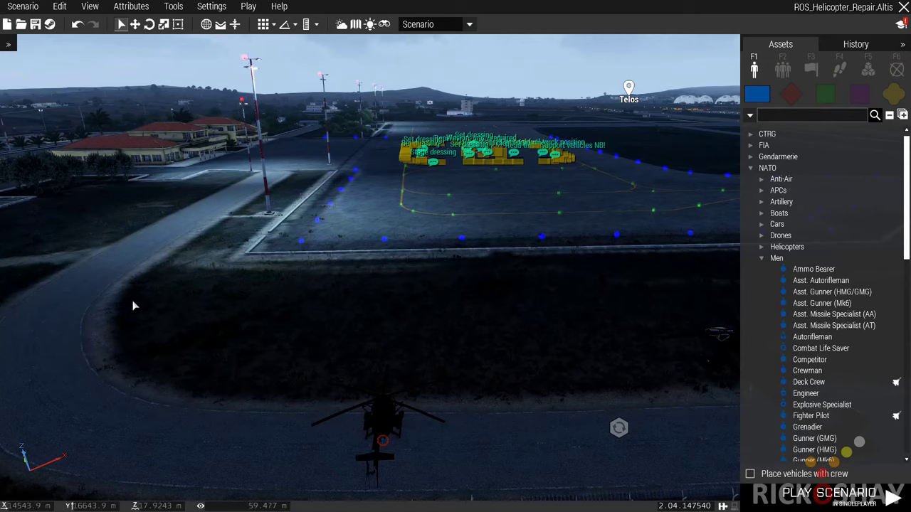
Inspect the init script call of the required repair unit beside the helipad, leaving its attributes unchanged
{"action": "key", "text": "w"}
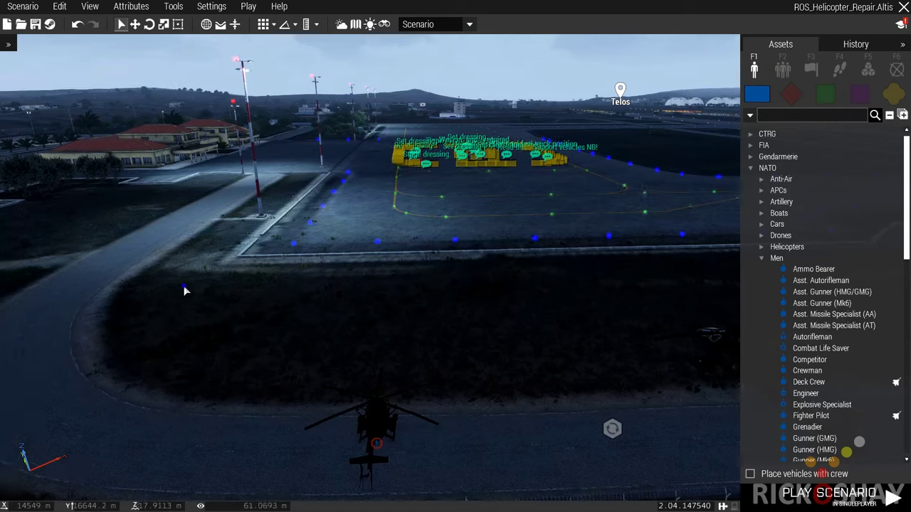
{"action": "right_click_drag", "start_coordinate": [182, 286], "coordinate": [170, 412]}
{"action": "key", "text": "w"}
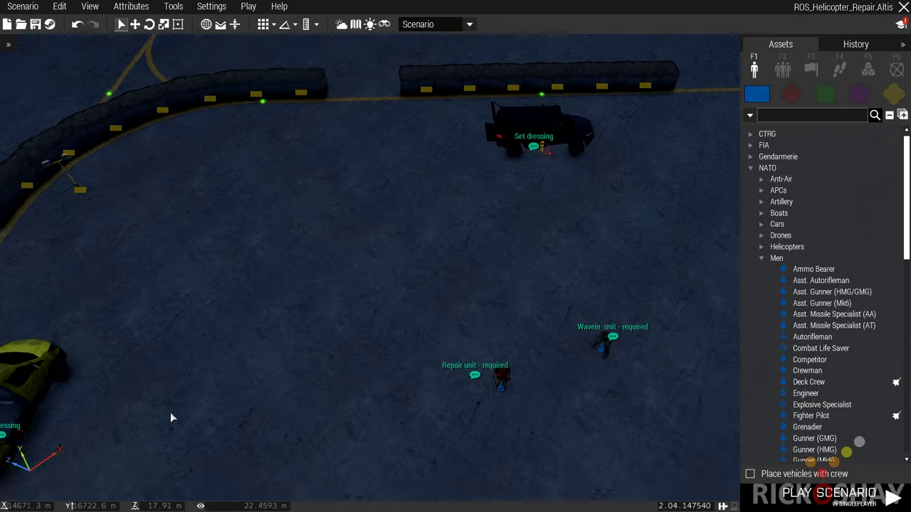
{"action": "key", "text": "d"}
{"action": "key", "text": "z"}
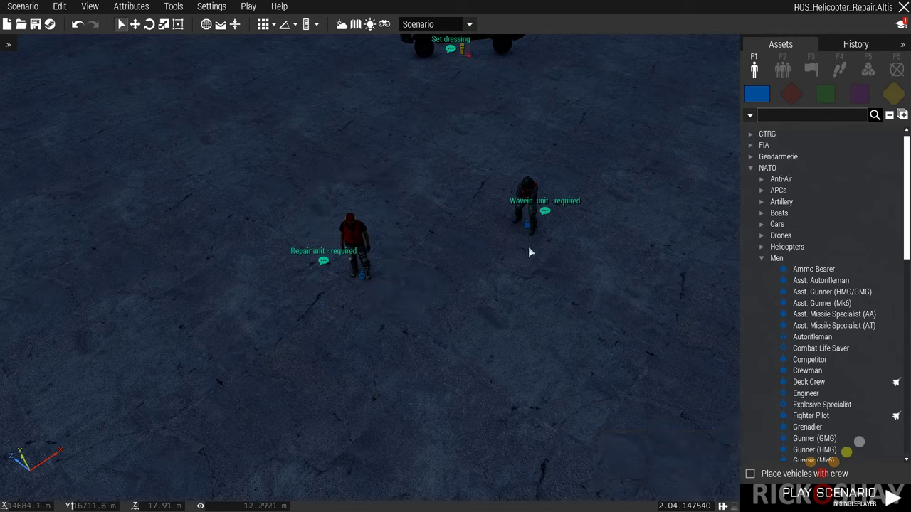
{"action": "double_click", "coordinate": [364, 276]}
{"action": "left_click_drag", "start_coordinate": [273, 107], "coordinate": [549, 113]}
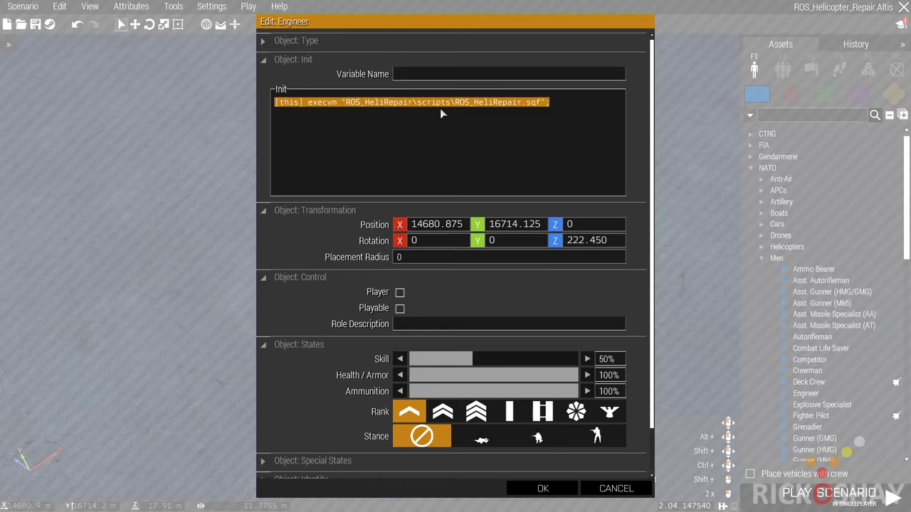
{"action": "left_click", "coordinate": [610, 489]}
Inspect the init script call of the required wave-in unit and close its attributes
{"action": "double_click", "coordinate": [527, 225]}
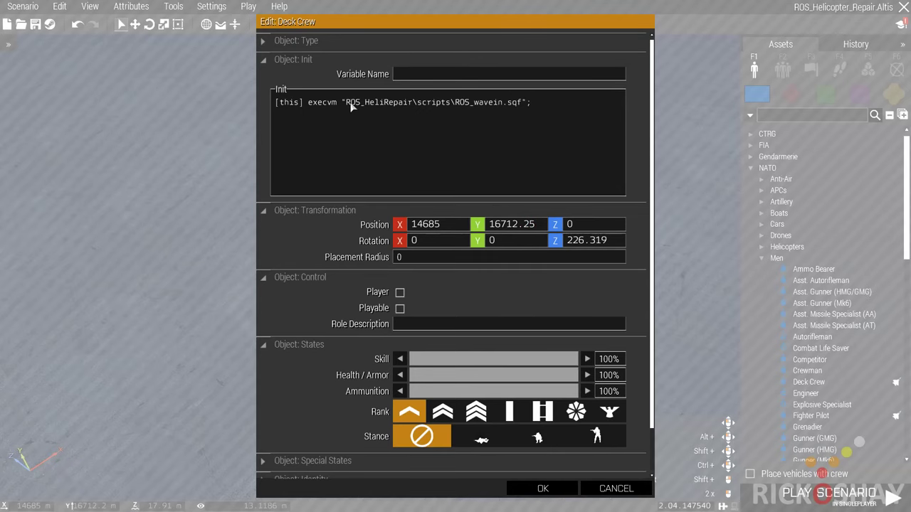
{"action": "left_click", "coordinate": [564, 489]}
{"action": "key", "text": "s"}
{"action": "right_click_drag", "start_coordinate": [533, 441], "coordinate": [516, 396]}
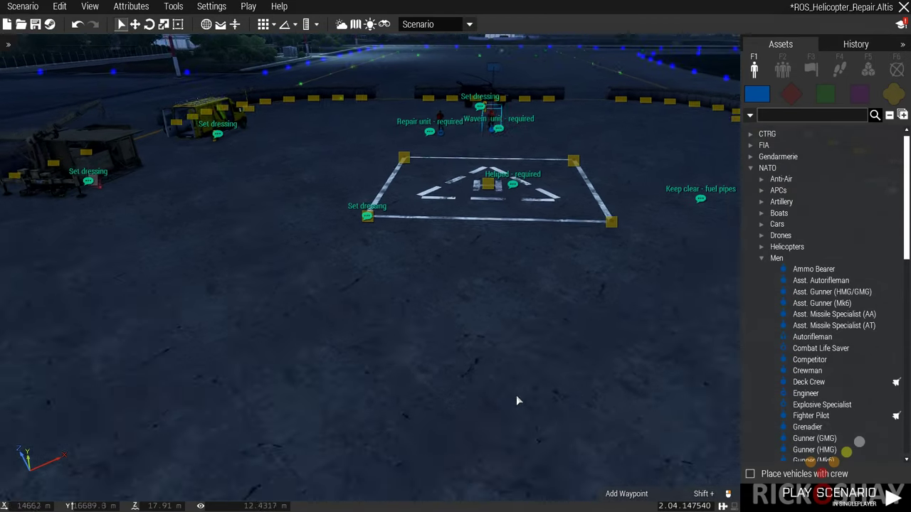
Examine the repair area's layout, including the helipad, required units, set dressing, barriers and approach markings
{"action": "scroll", "coordinate": [518, 401], "scroll_direction": "down", "scroll_amount": 5}
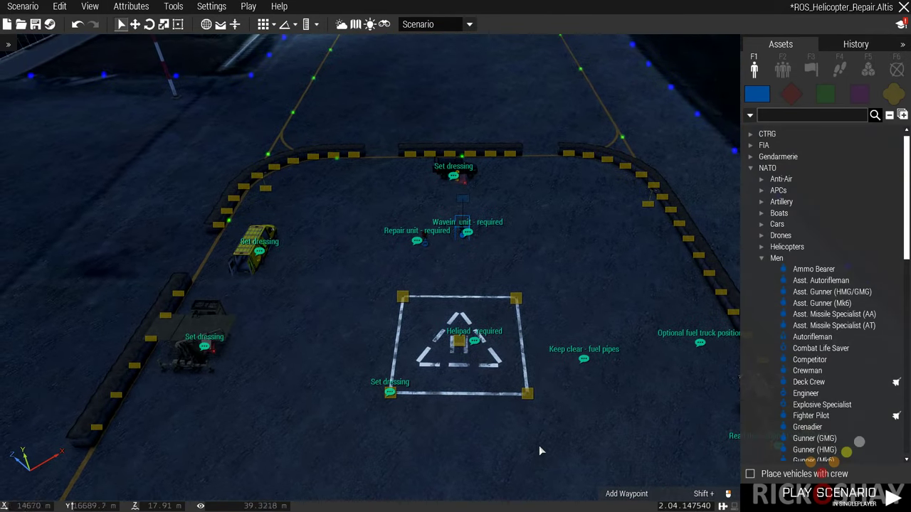
{"action": "key", "text": "d"}
{"action": "key", "text": "a"}
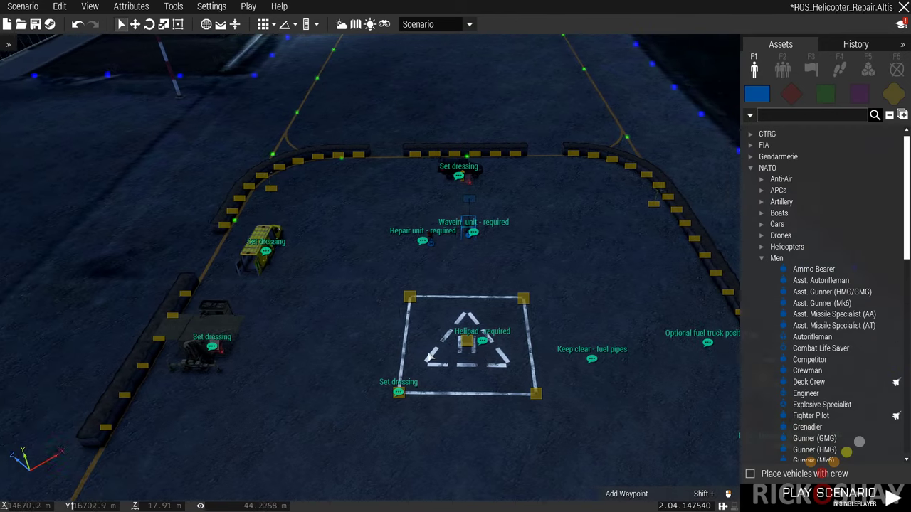
{"action": "key", "text": "d"}
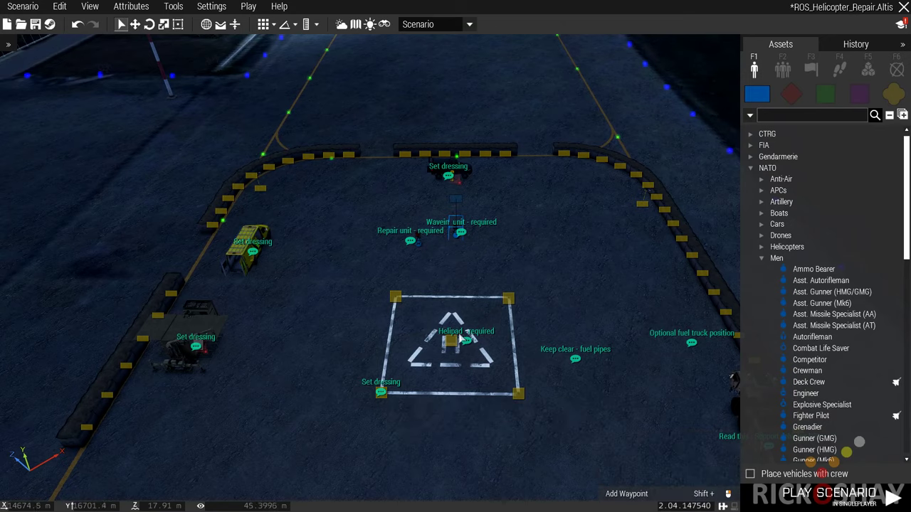
{"action": "key", "text": "s"}
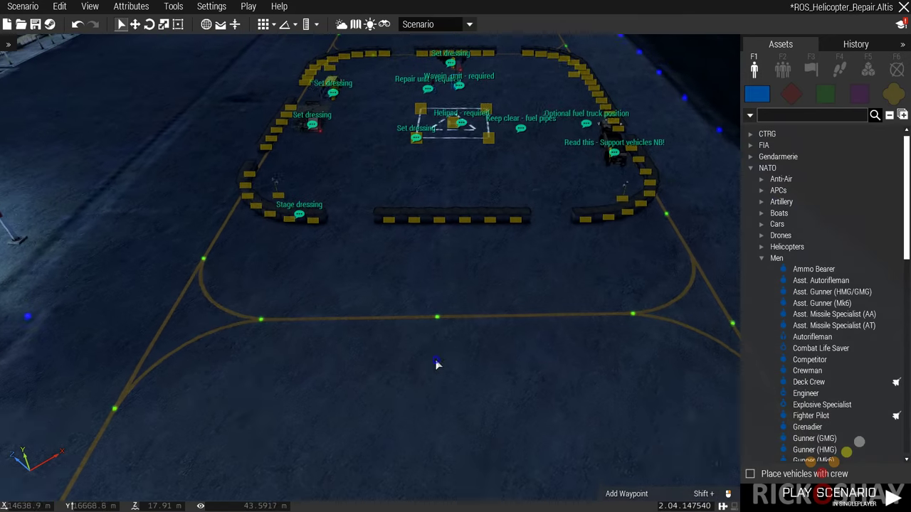
{"action": "key", "text": "w"}
{"action": "key", "text": "d"}
{"action": "key", "text": "s"}
{"action": "right_click_drag", "start_coordinate": [408, 352], "coordinate": [442, 371]}
{"action": "key", "text": "a"}
{"action": "key", "text": "w"}
{"action": "key", "text": "a"}
{"action": "key", "text": "d"}
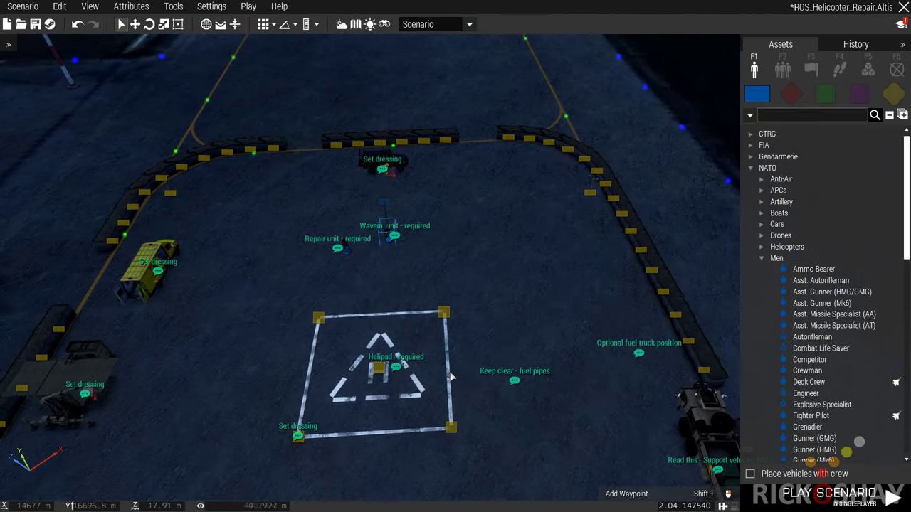
{"action": "key", "text": "a"}
{"action": "key", "text": "s"}
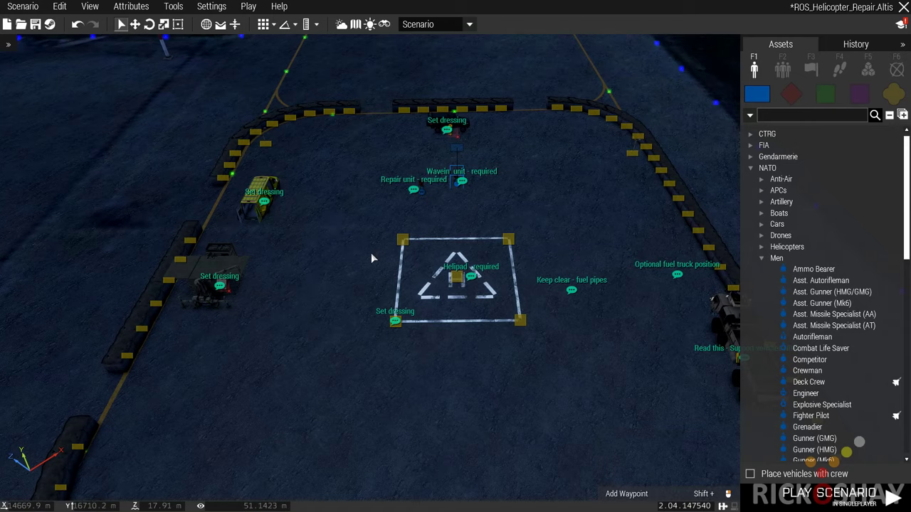
{"action": "key", "text": "d"}
{"action": "right_click_drag", "start_coordinate": [357, 252], "coordinate": [313, 255]}
{"action": "key", "text": "w"}
{"action": "key", "text": "a"}
{"action": "key", "text": "d"}
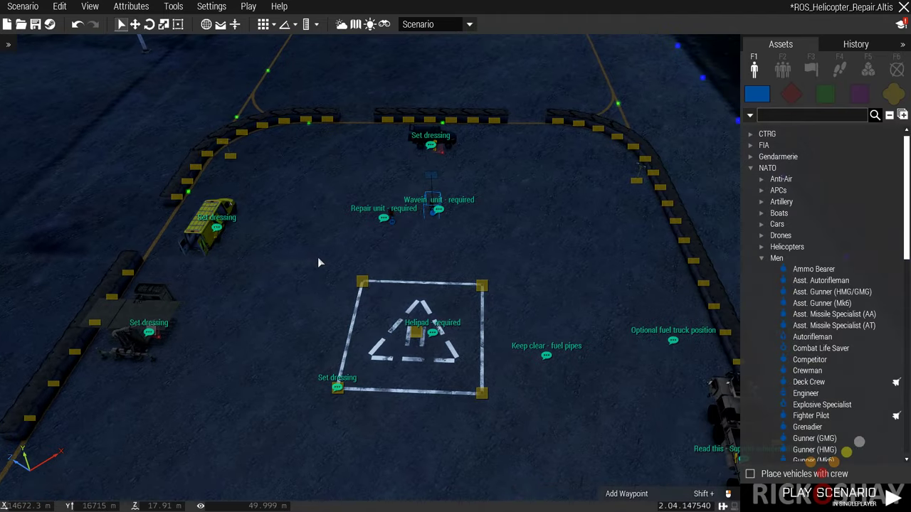
{"action": "key", "text": "a"}
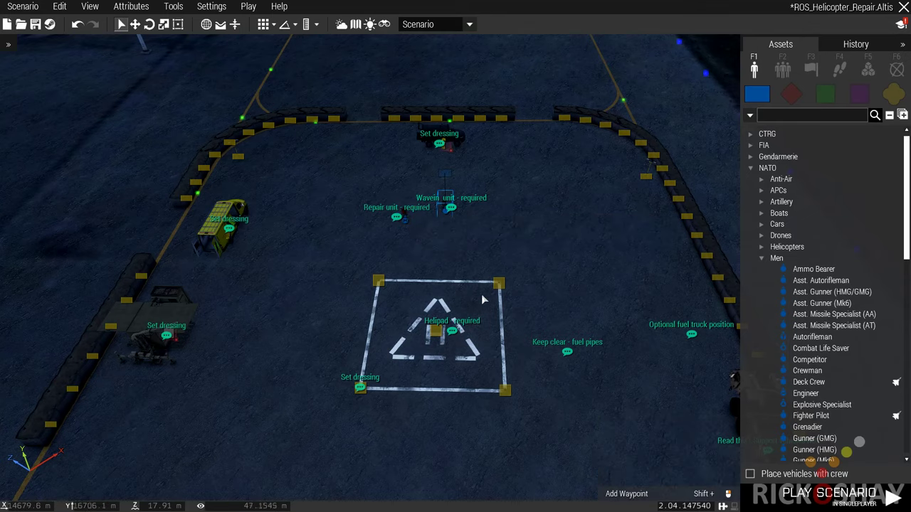
Read the support vehicles comment placed on the truck beside the helipad
{"action": "key", "text": "d"}
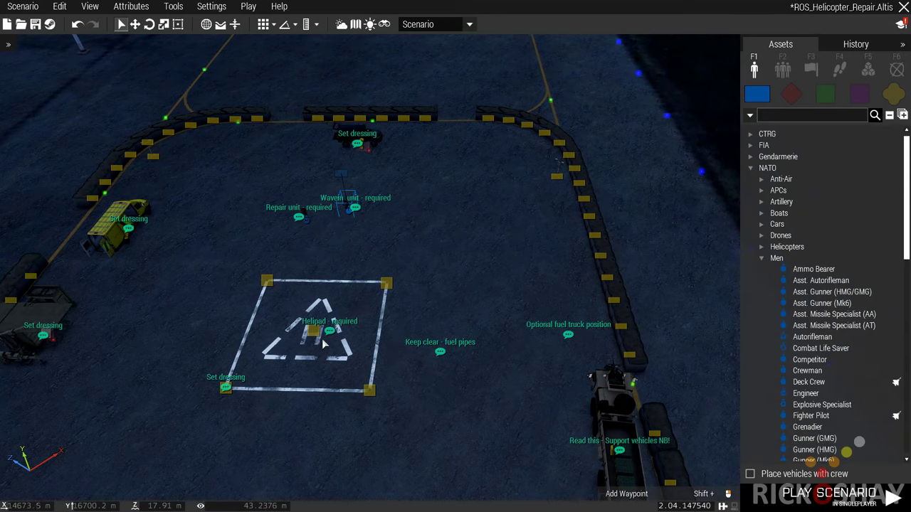
{"action": "key", "text": "a"}
{"action": "key", "text": "s"}
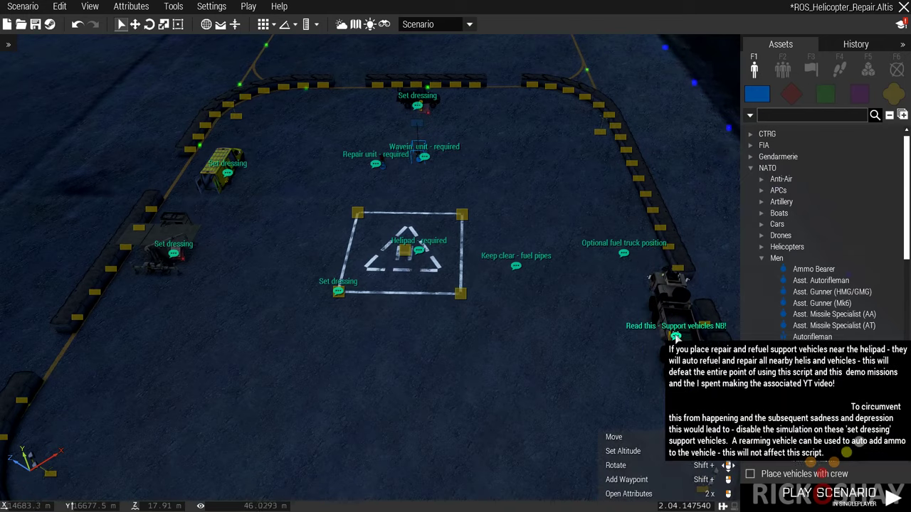
{"action": "mouse_move", "coordinate": [677, 337]}
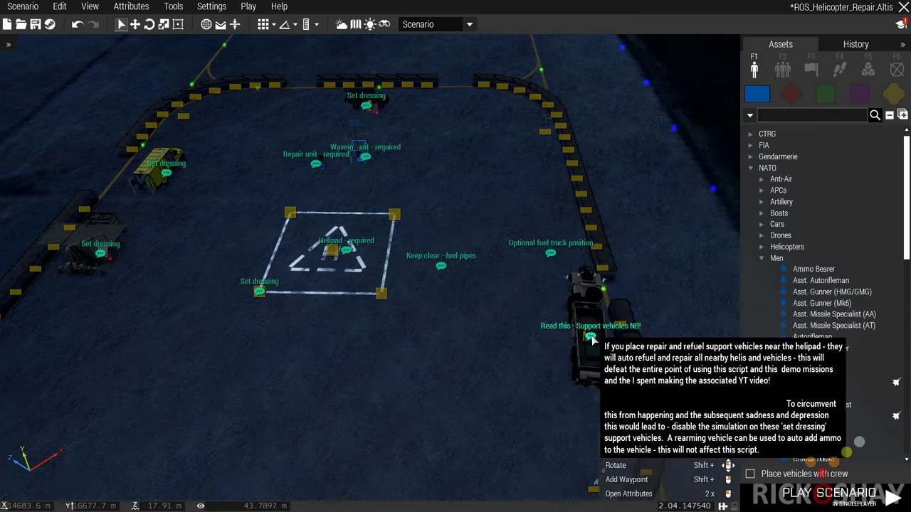
Examine the space around the helipad, from the fuel pipes' keep-clear spot to the repair and wave-in units
{"action": "key", "text": "a"}
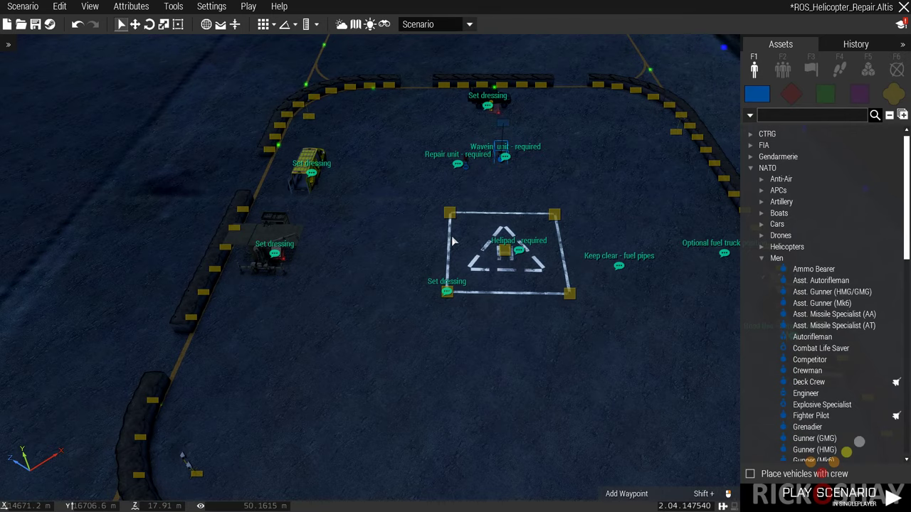
{"action": "key", "text": "d"}
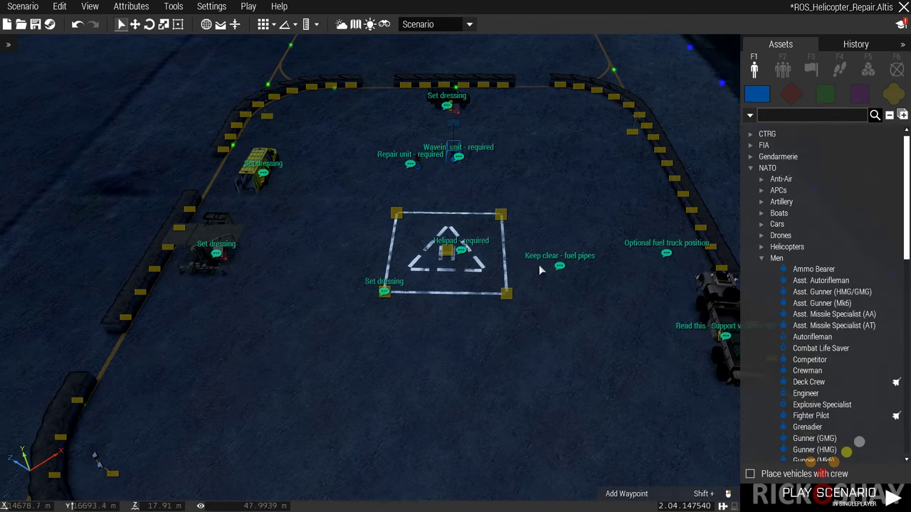
{"action": "key", "text": "s"}
{"action": "key", "text": "w"}
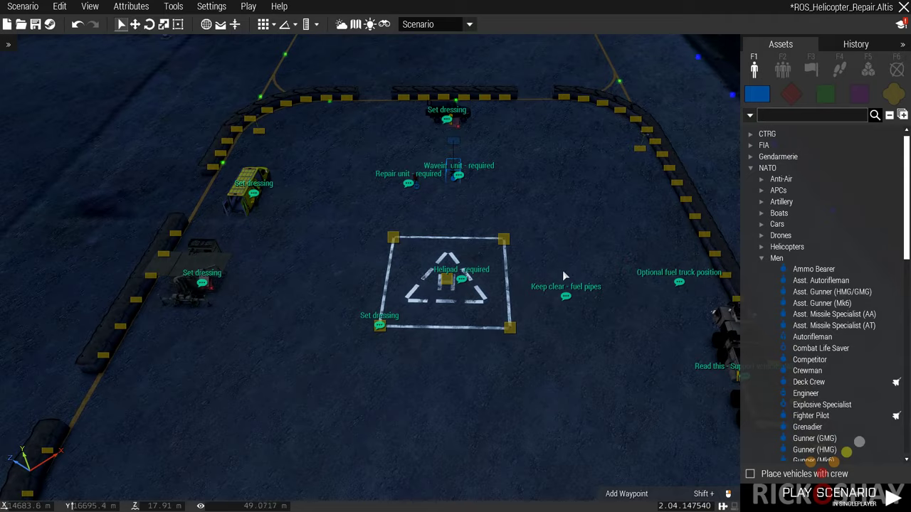
{"action": "right_click_drag", "start_coordinate": [563, 270], "coordinate": [569, 309]}
{"action": "key", "text": "w"}
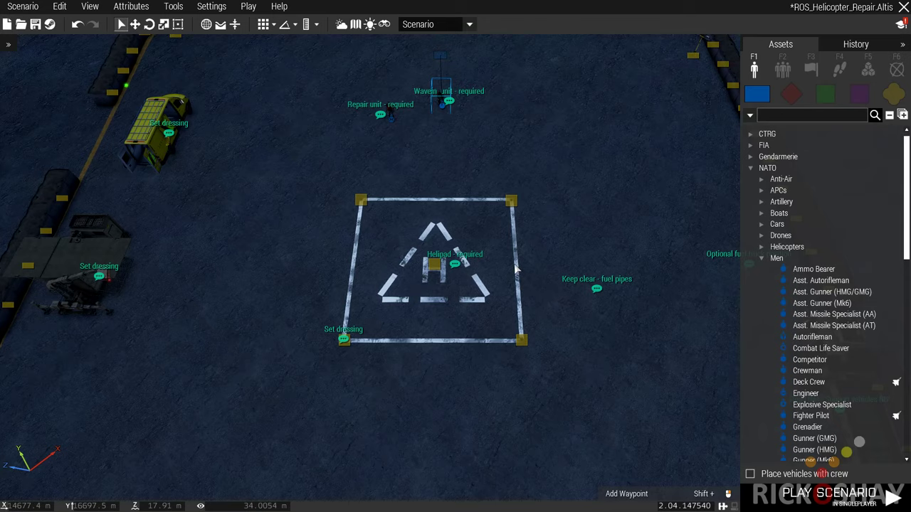
{"action": "key", "text": "w"}
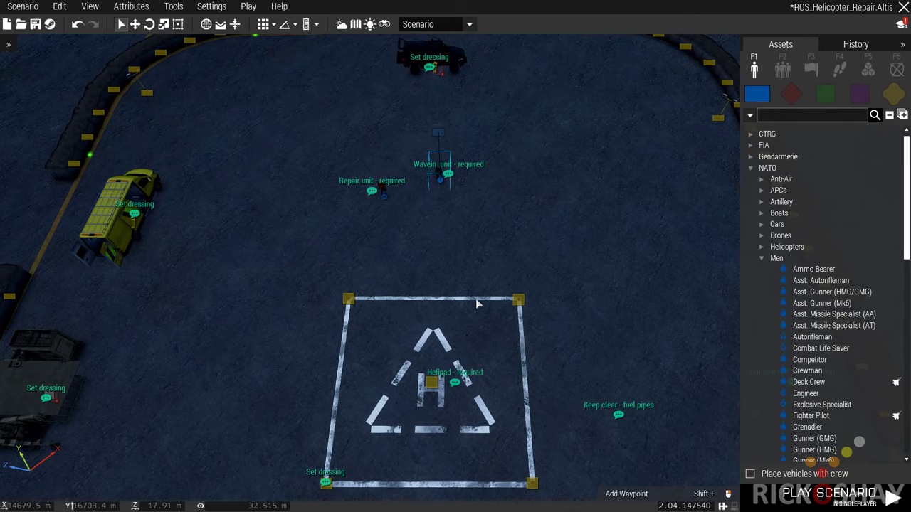
{"action": "right_click_drag", "start_coordinate": [456, 306], "coordinate": [458, 303]}
{"action": "key", "text": "w"}
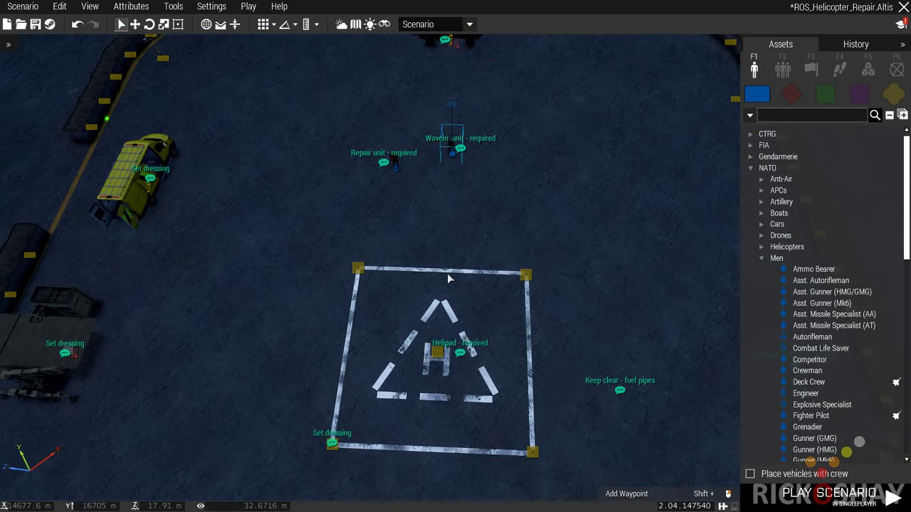
{"action": "right_click_drag", "start_coordinate": [453, 237], "coordinate": [469, 166]}
{"action": "key", "text": "s"}
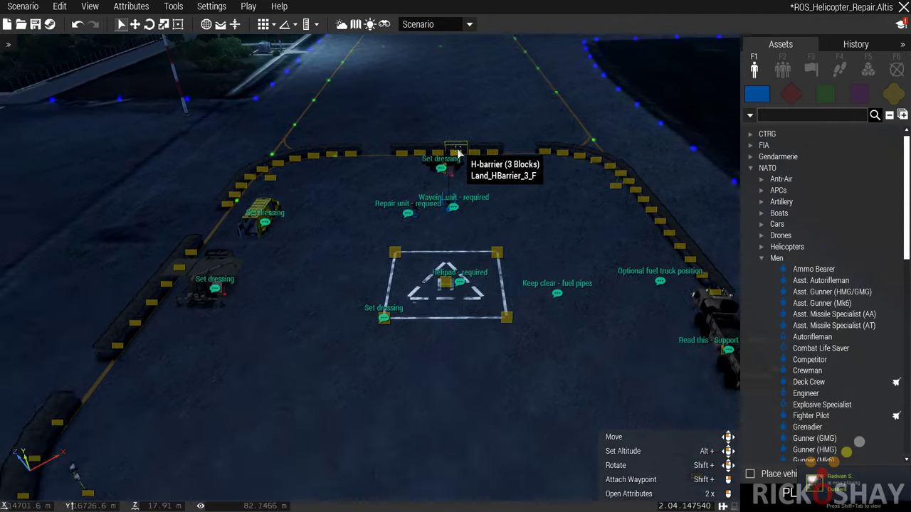